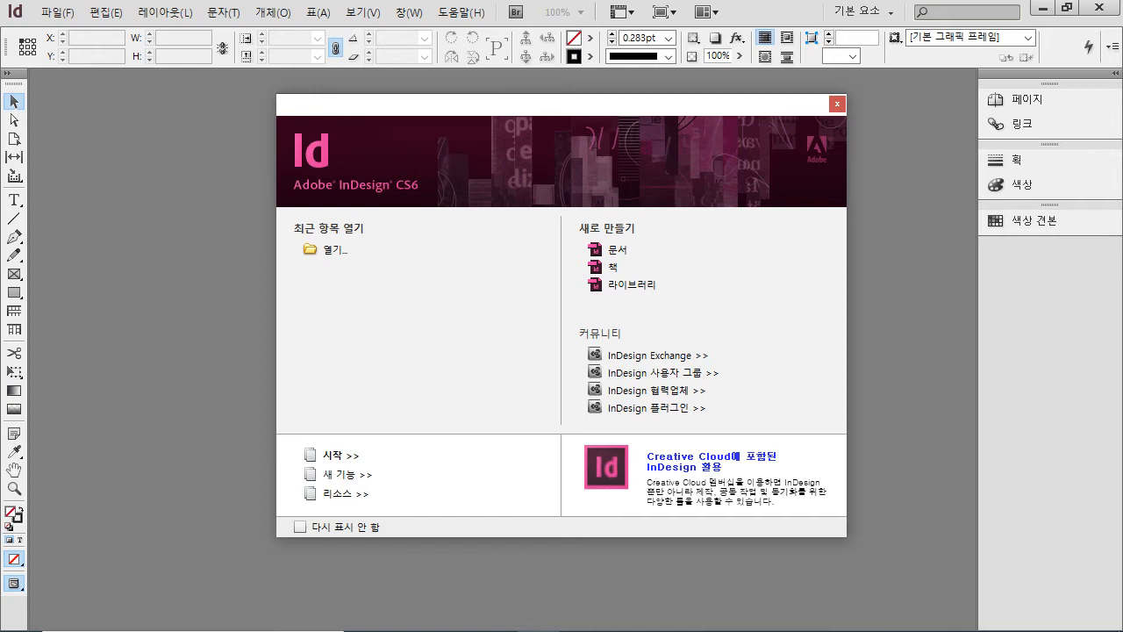
Start a new document and review the available intents, keeping 인쇄 (Print) selected.
{"action": "key", "text": "ctrl+n"}
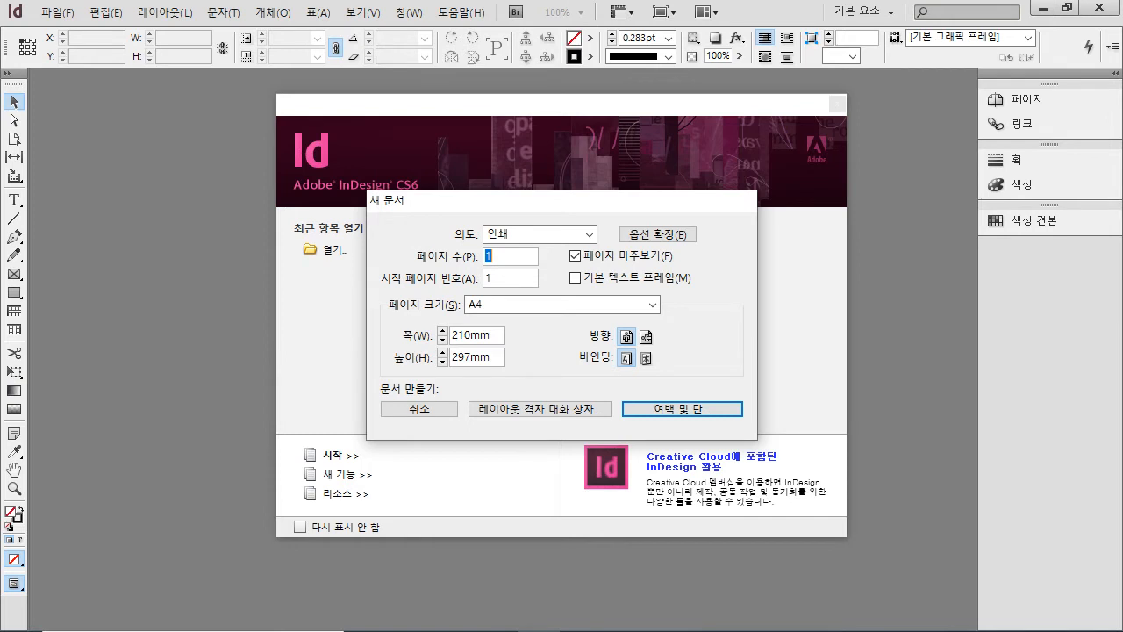
{"action": "left_click", "coordinate": [589, 234]}
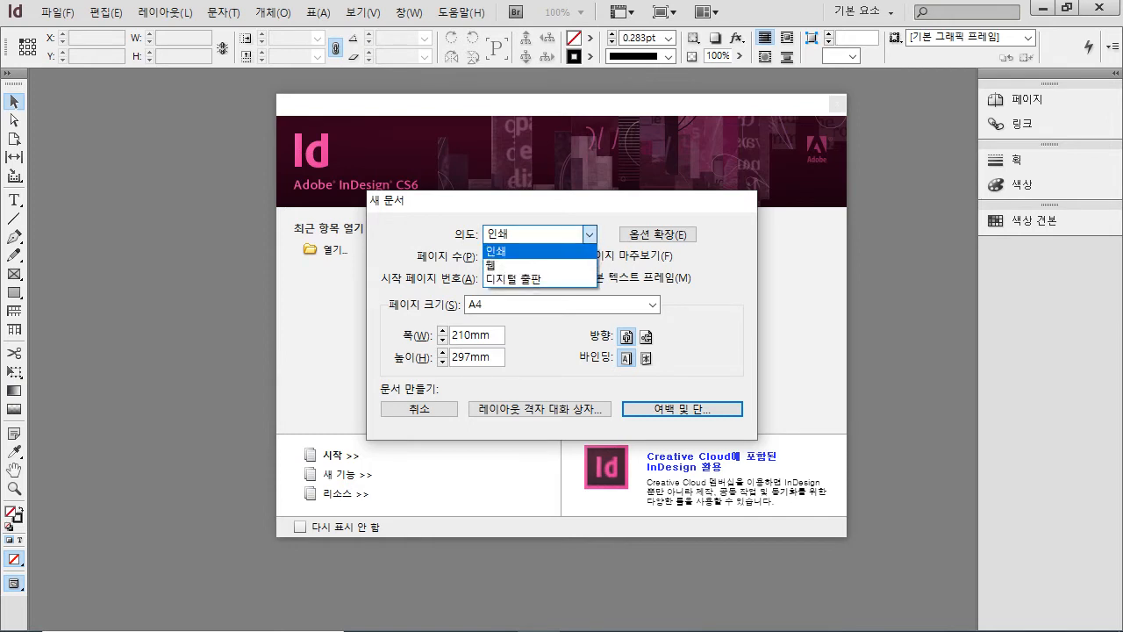
{"action": "key", "text": "Down"}
{"action": "key", "text": "Down"}
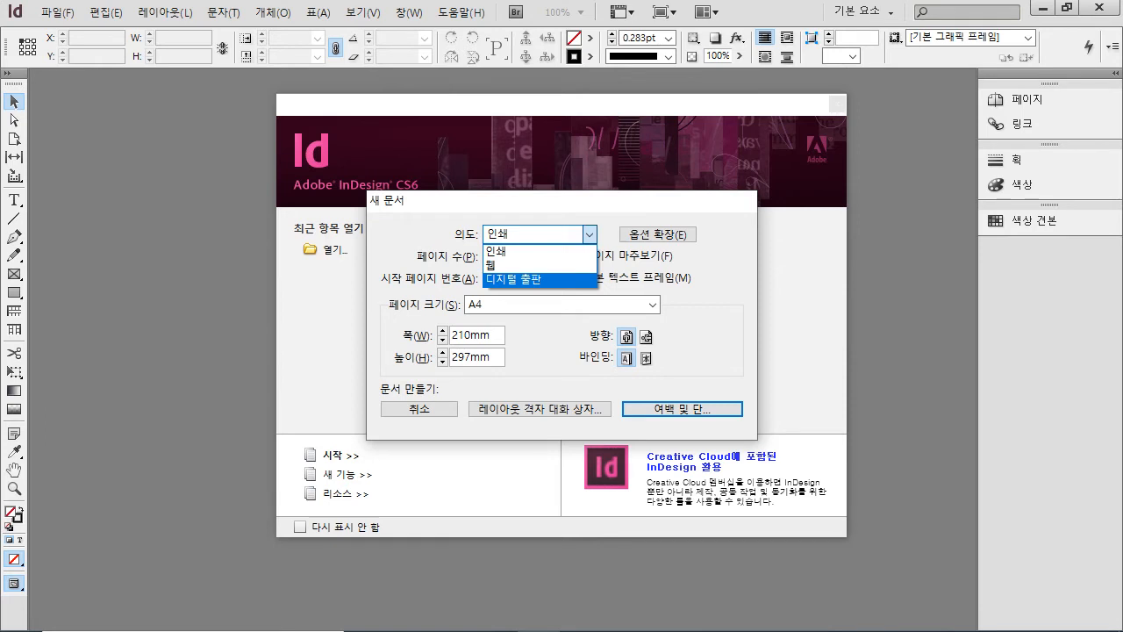
{"action": "key", "text": "Up"}
{"action": "key", "text": "Up"}
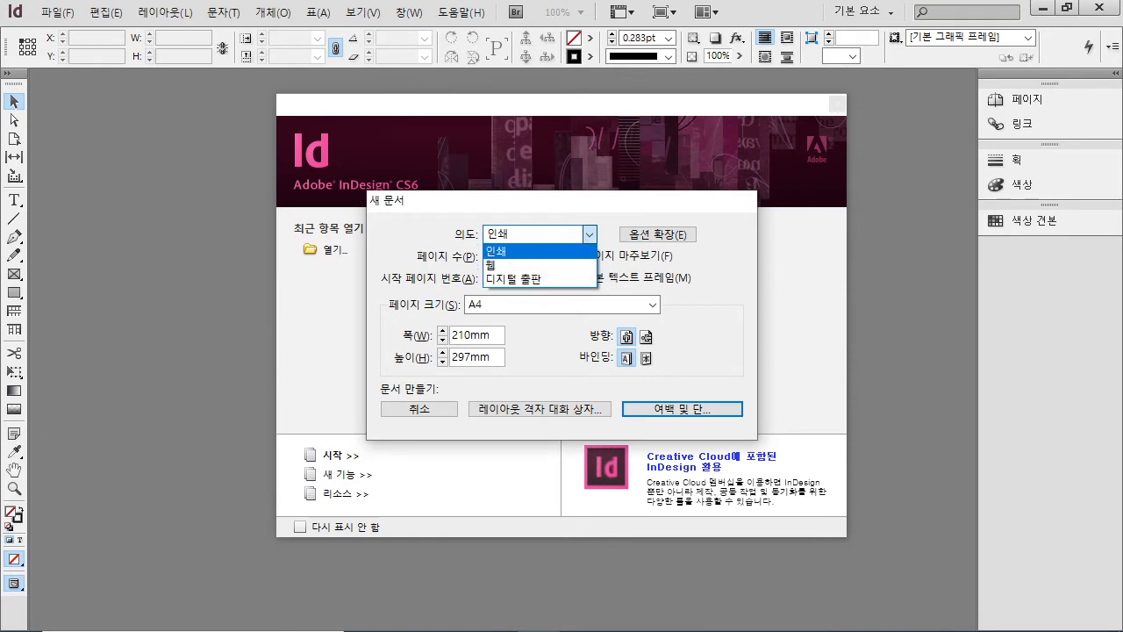
{"action": "key", "text": "Down"}
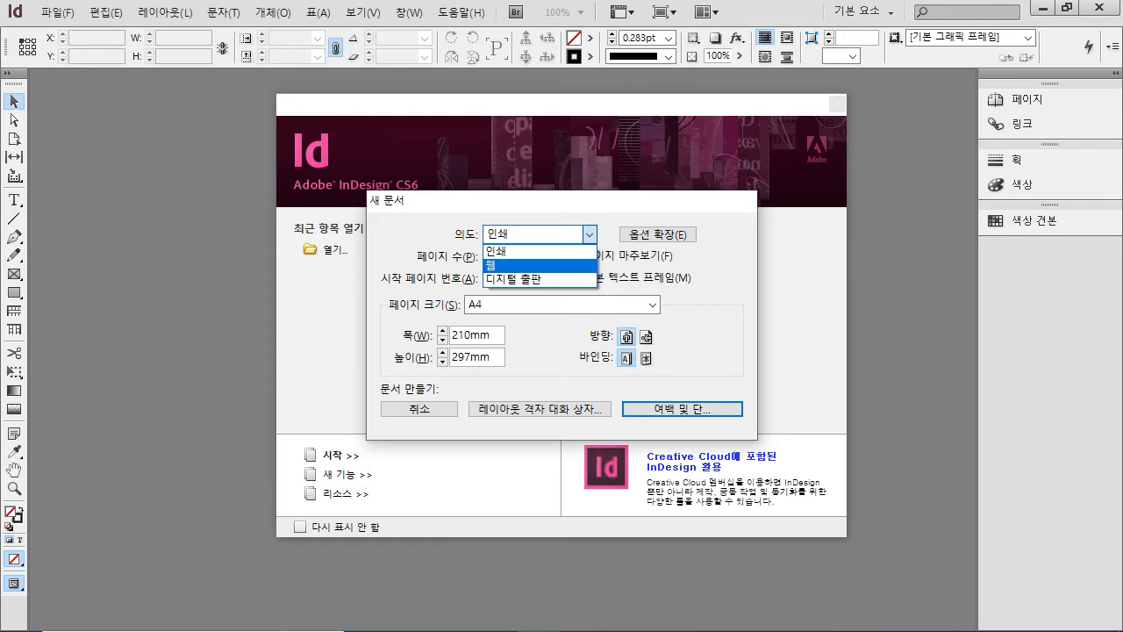
{"action": "key", "text": "Down"}
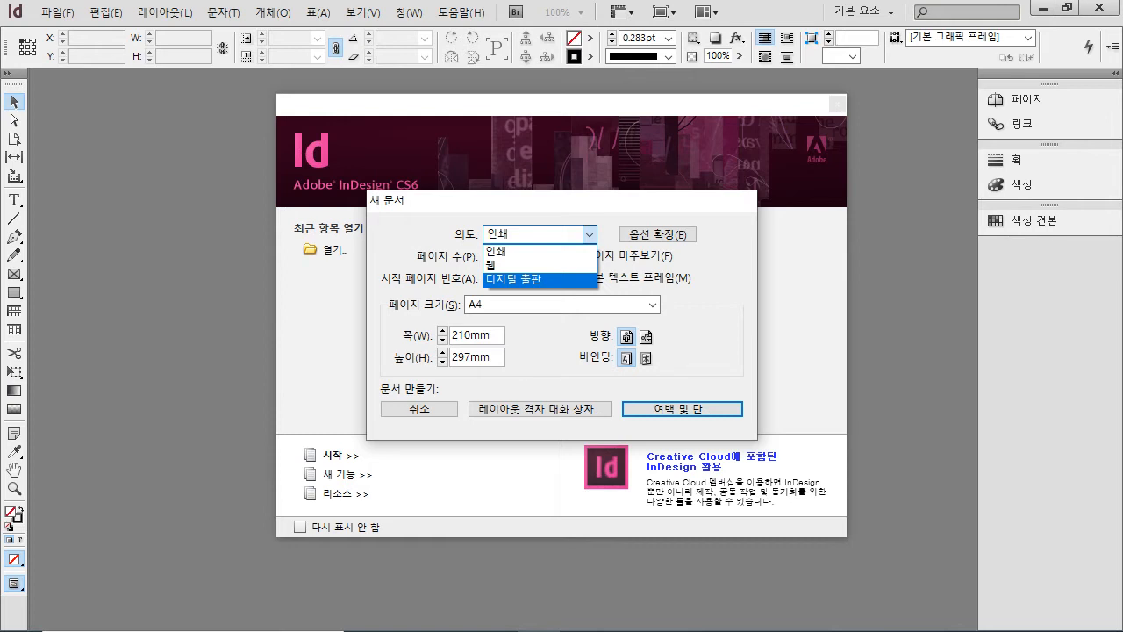
{"action": "key", "text": "Up"}
{"action": "key", "text": "Escape"}
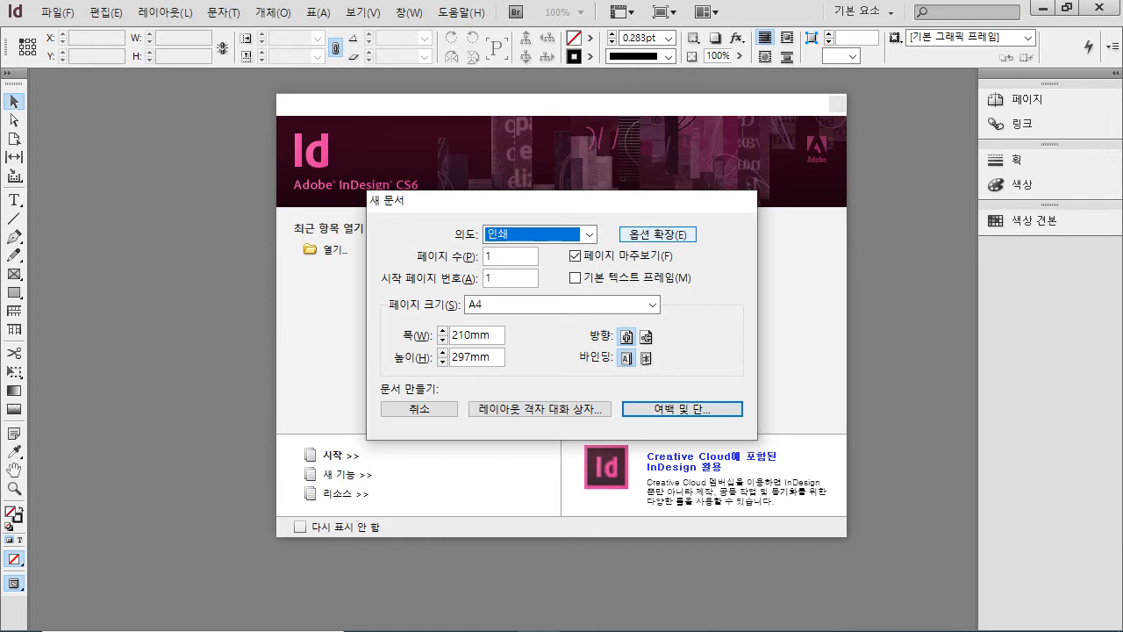
Expand the new document options, turn off facing pages, and continue to the margins and columns settings.
{"action": "key", "text": "alt+e"}
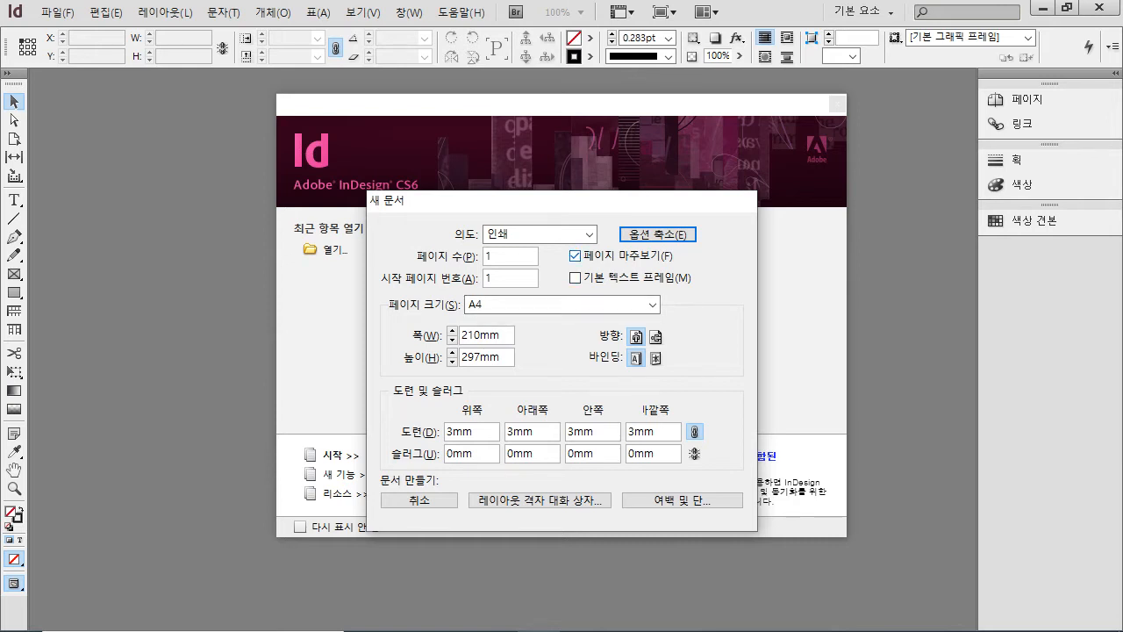
{"action": "left_click", "coordinate": [575, 255]}
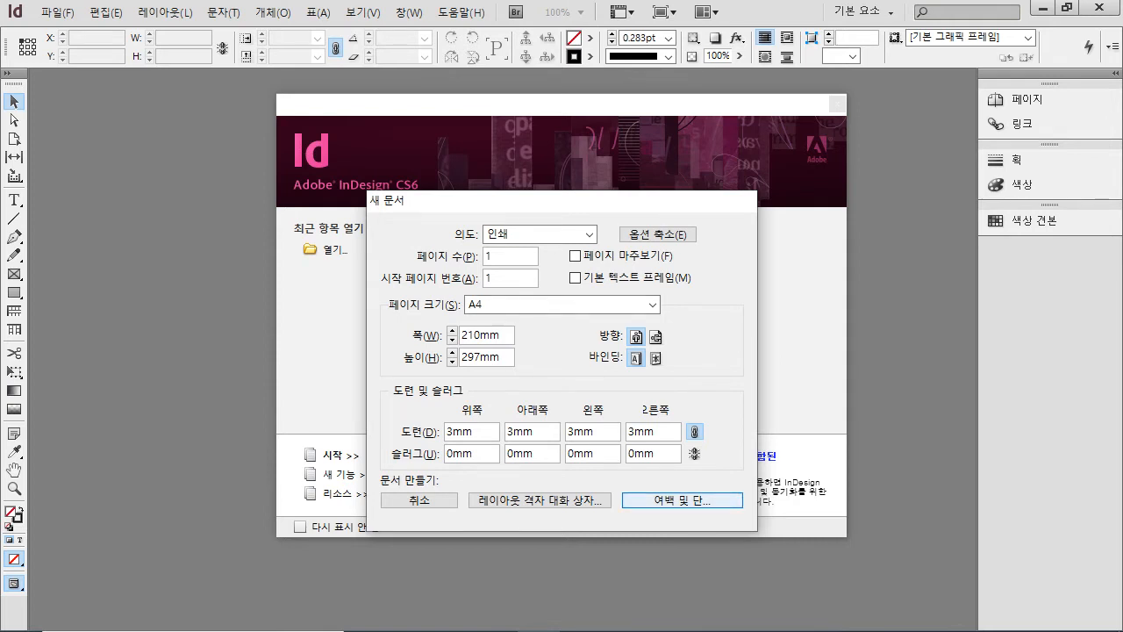
{"action": "key", "text": "Return"}
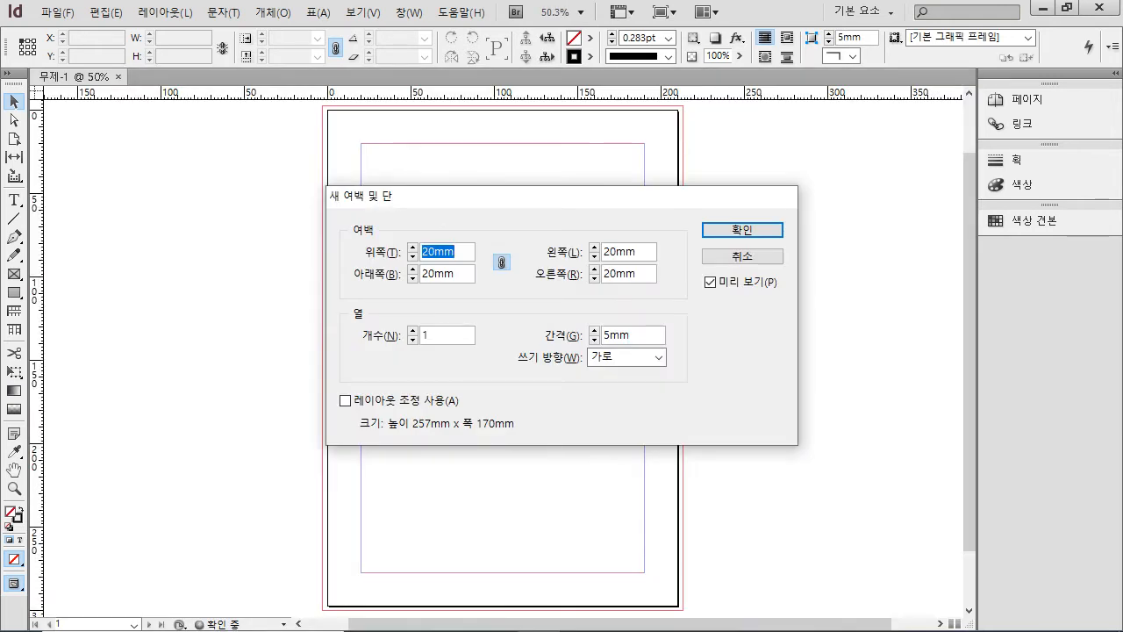
Raise the column count one by one up to 6 to preview the column guides on the page.
{"action": "left_click_drag", "start_coordinate": [395, 195], "coordinate": [228, 263]}
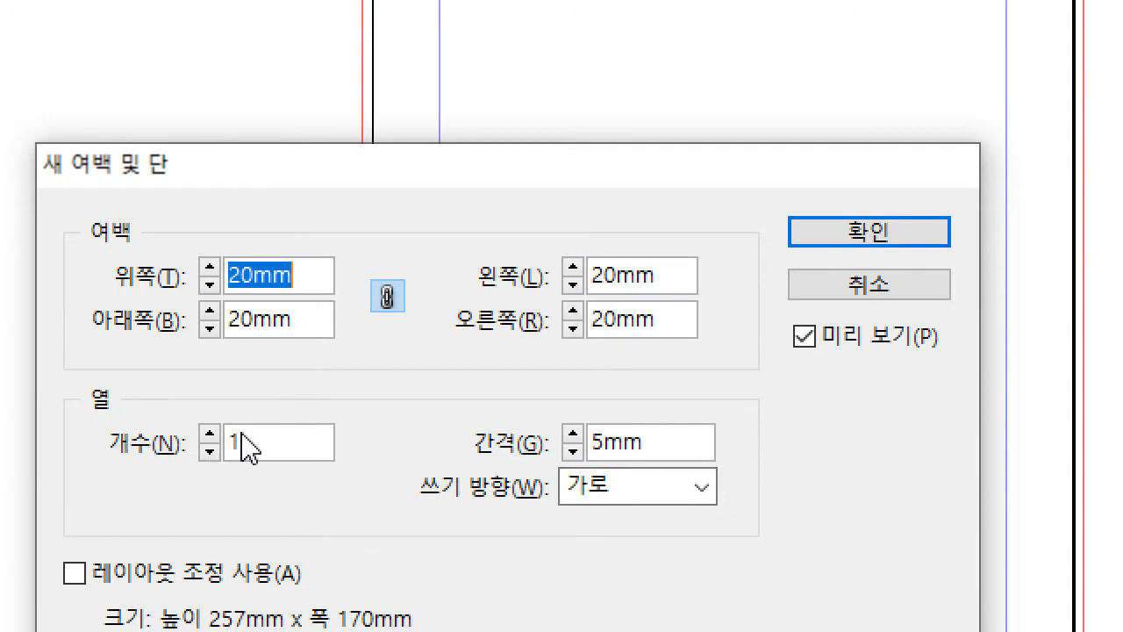
{"action": "left_click", "coordinate": [214, 435]}
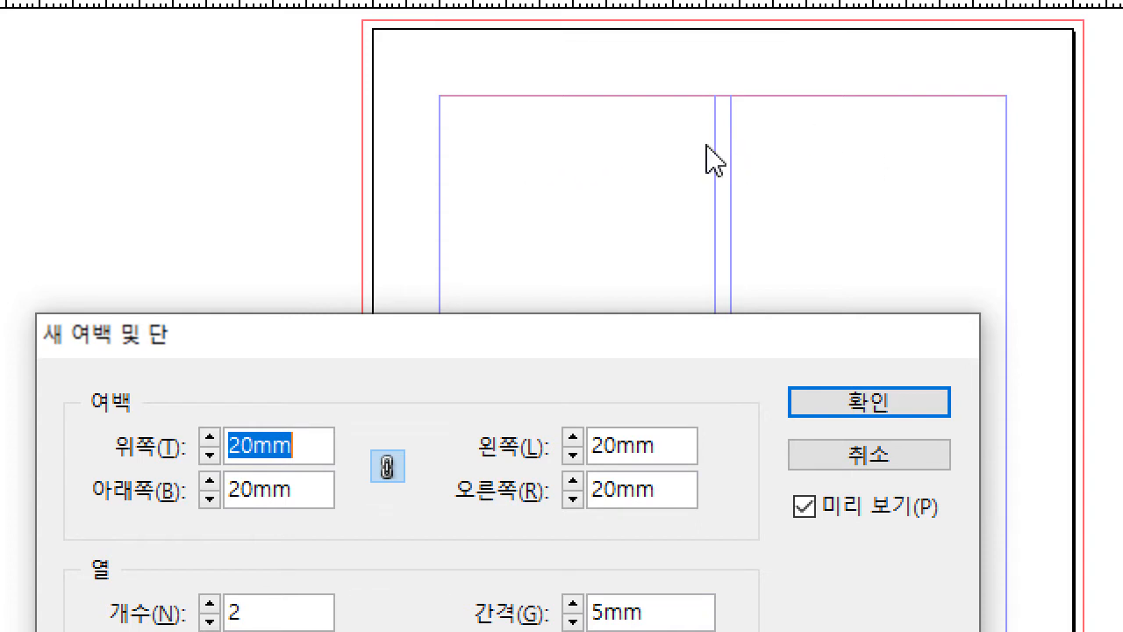
{"action": "left_click", "coordinate": [210, 570]}
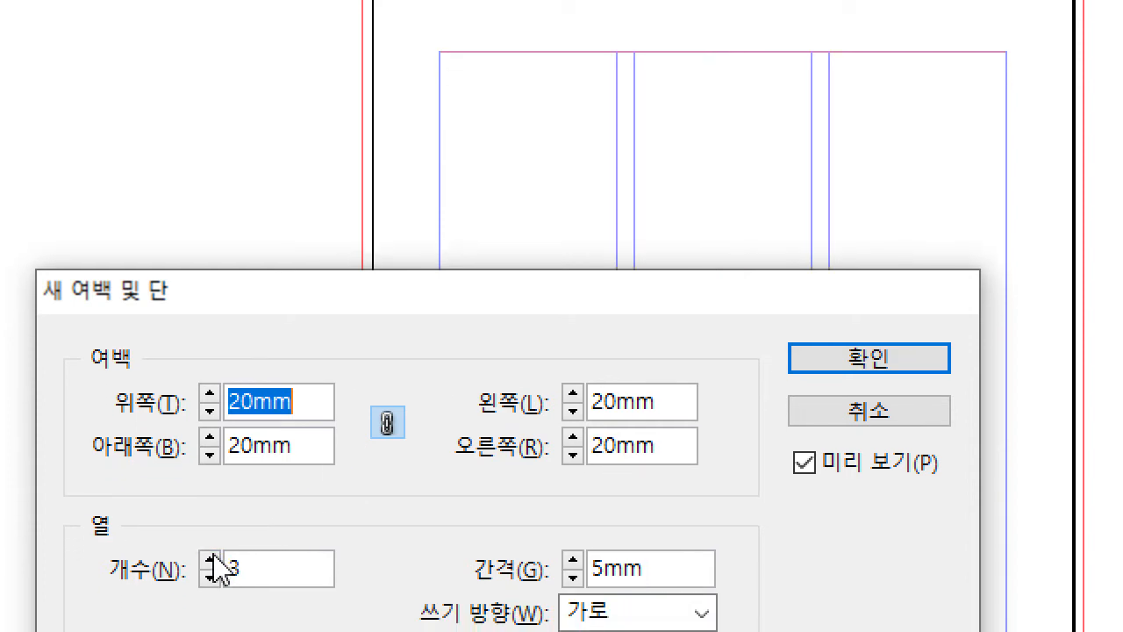
{"action": "left_click", "coordinate": [210, 562]}
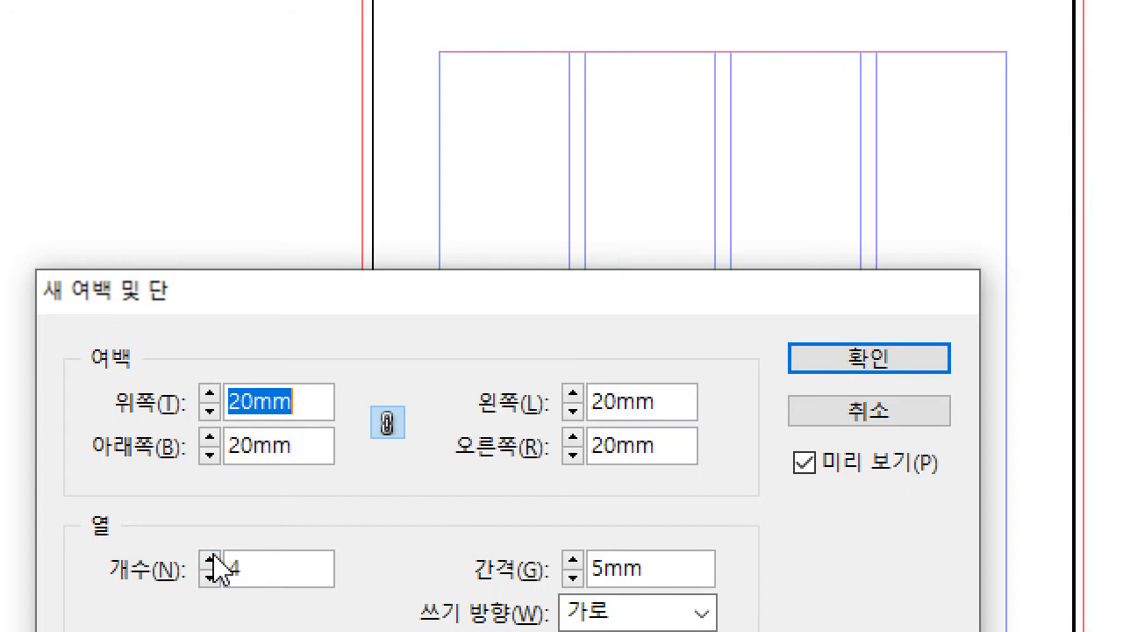
{"action": "left_click", "coordinate": [210, 559]}
{"action": "left_click", "coordinate": [210, 560]}
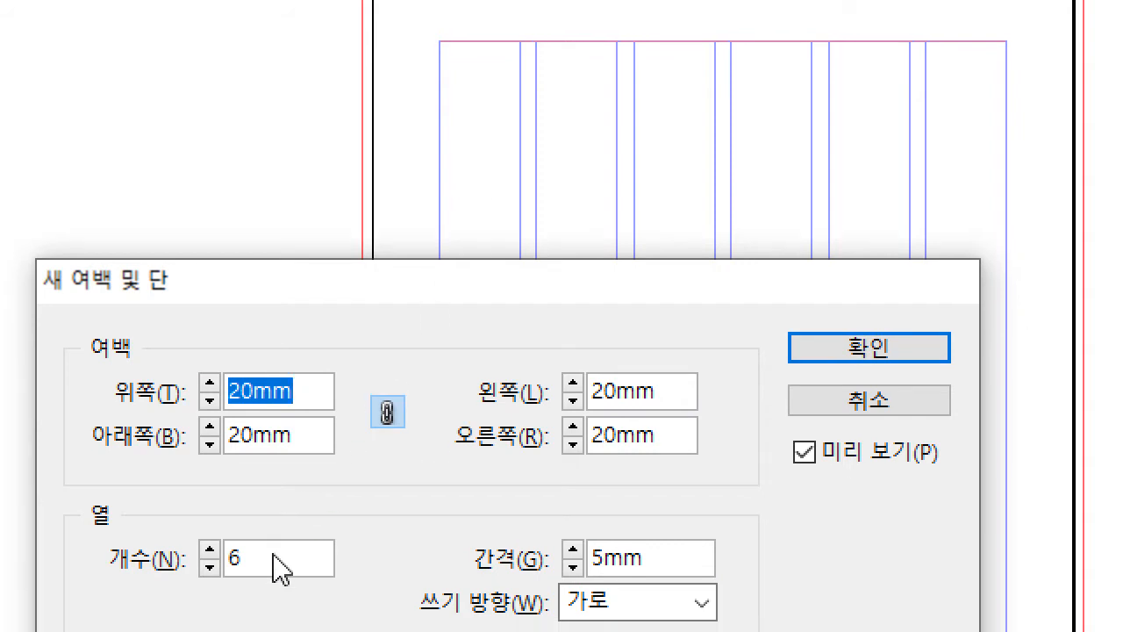
Set the column count back to 1 and create the document.
{"action": "left_click", "coordinate": [210, 566]}
{"action": "left_click", "coordinate": [209, 567]}
{"action": "left_click", "coordinate": [210, 557]}
{"action": "left_click", "coordinate": [209, 557]}
{"action": "left_click", "coordinate": [210, 556]}
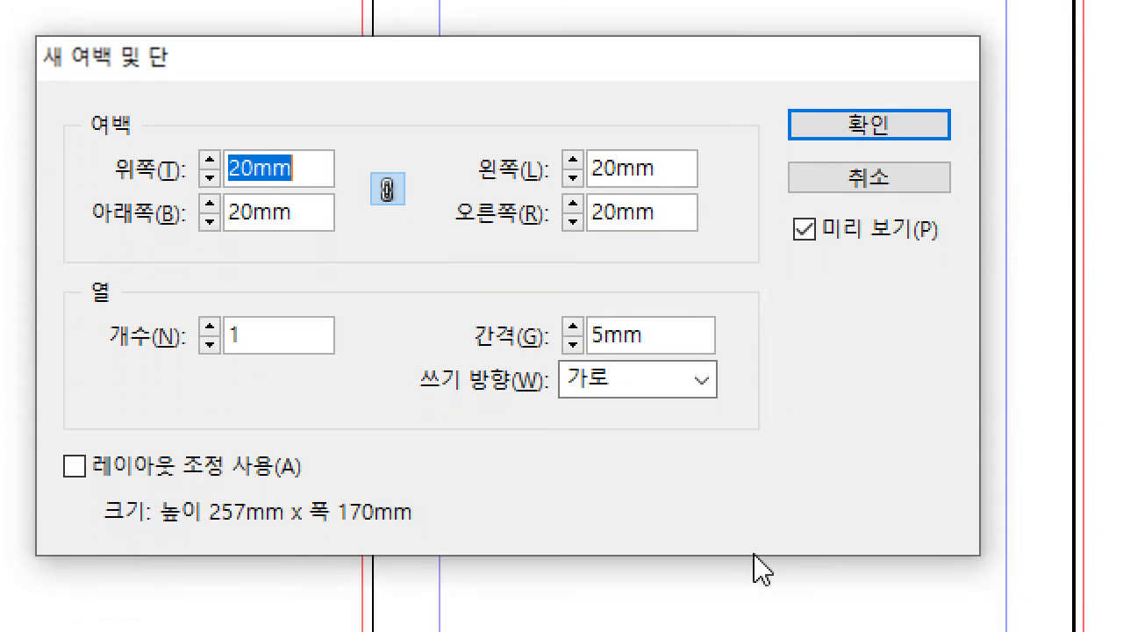
{"action": "left_click", "coordinate": [844, 131]}
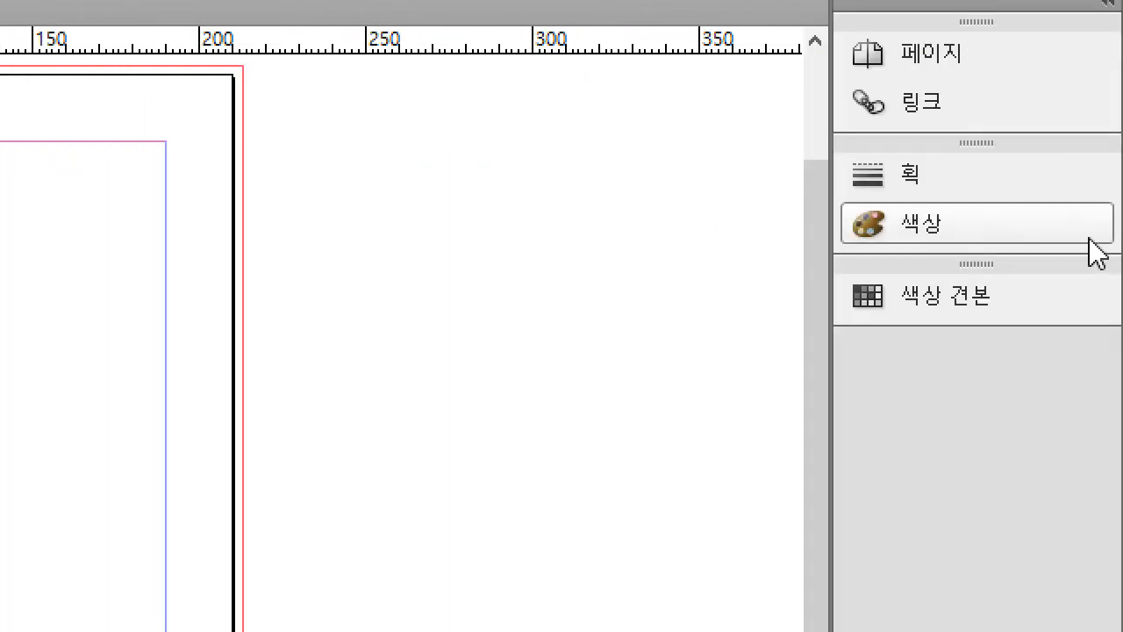
Show the document's page overview and select the [없음] master and page 1 in turn.
{"action": "left_click", "coordinate": [917, 83]}
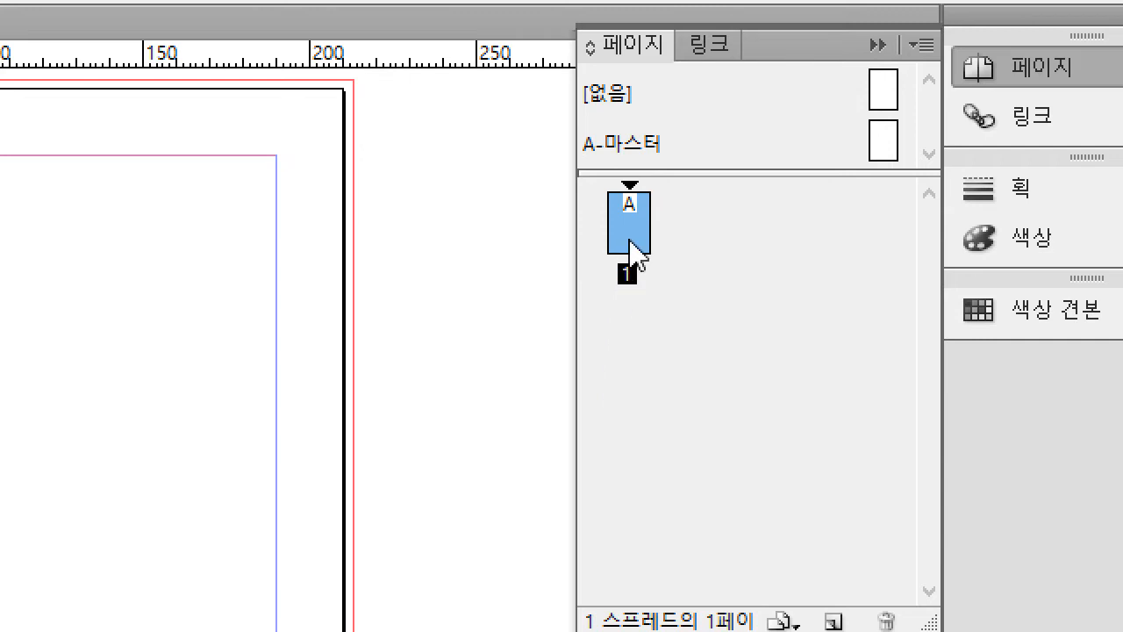
{"action": "left_click", "coordinate": [622, 97]}
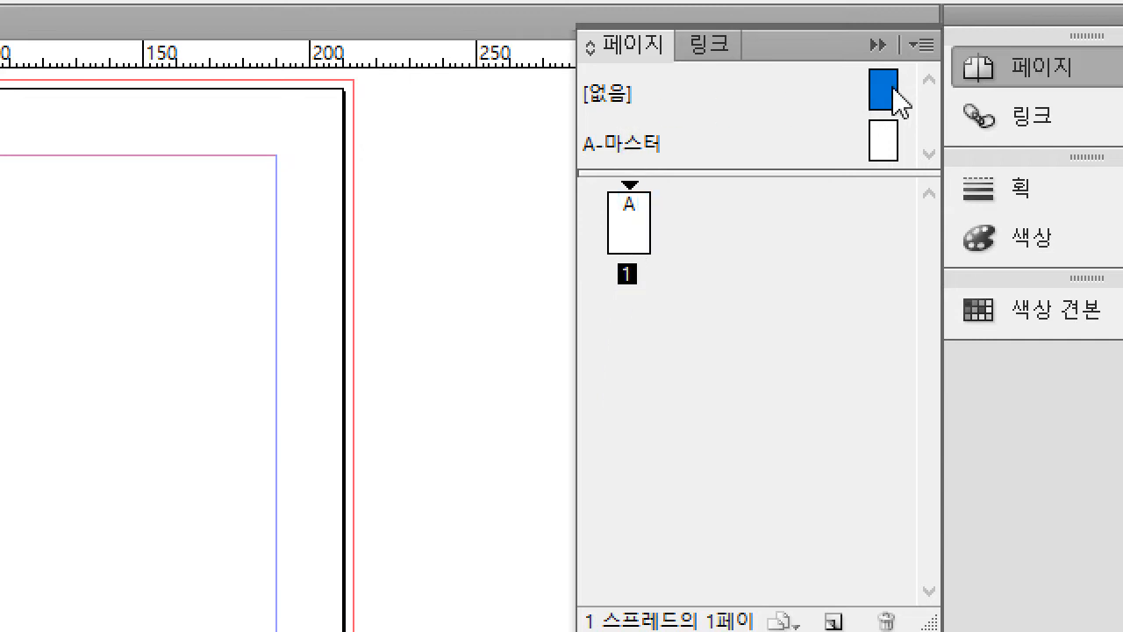
{"action": "left_click", "coordinate": [623, 245]}
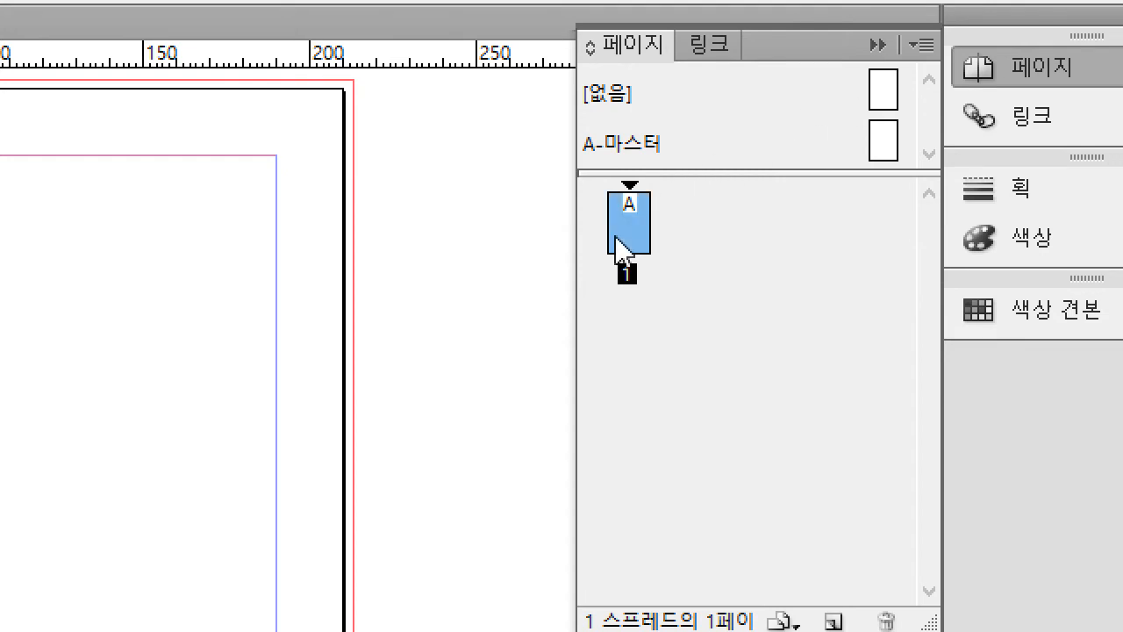
{"action": "left_click", "coordinate": [883, 104]}
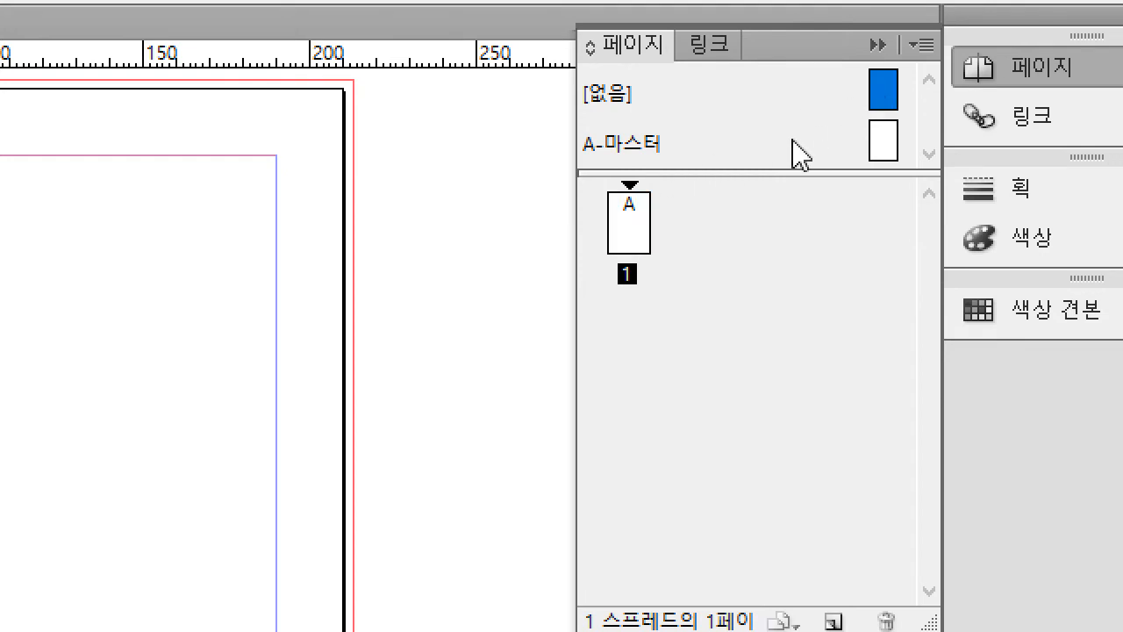
{"action": "left_click", "coordinate": [635, 230]}
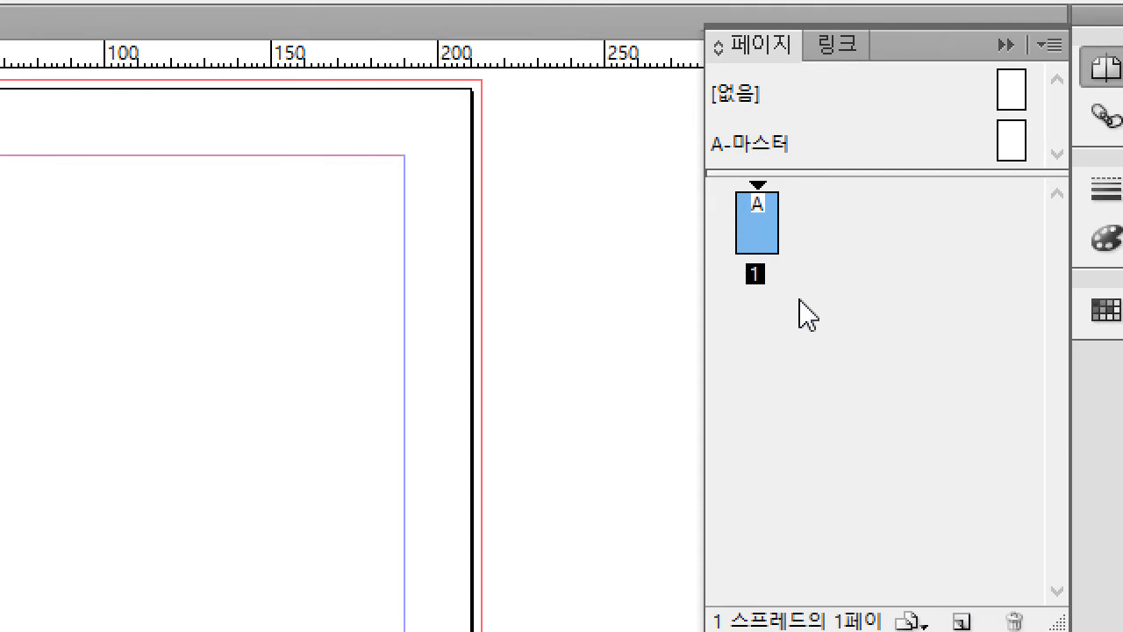
Insert one page based on A-마스터 after page 1, and add two more pages at the end.
{"action": "right_click", "coordinate": [763, 247]}
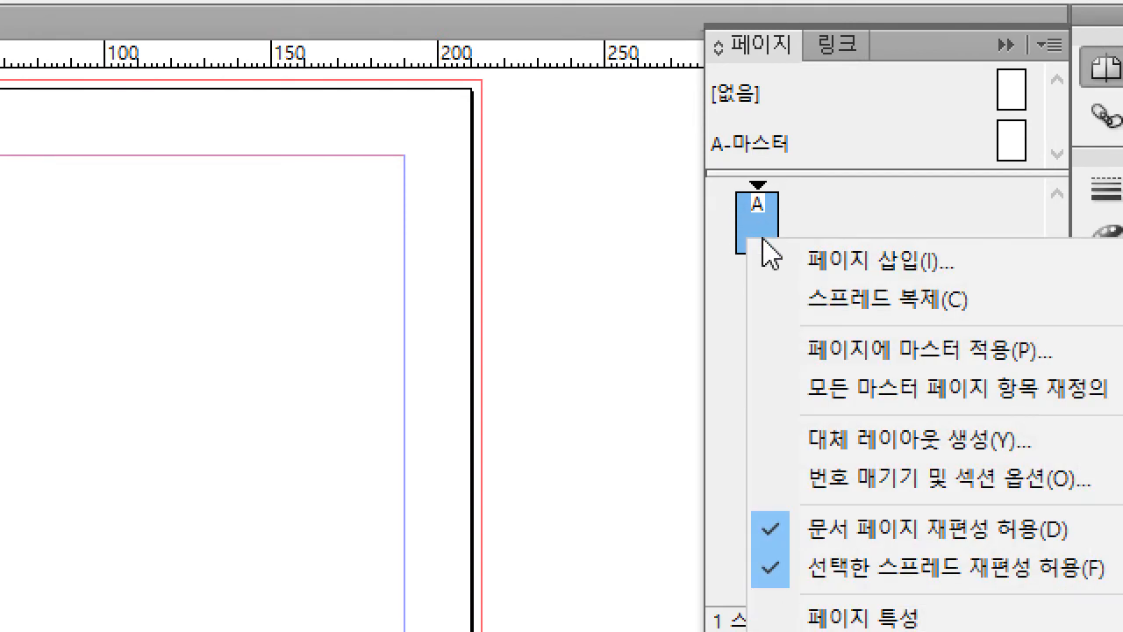
{"action": "left_click", "coordinate": [827, 267]}
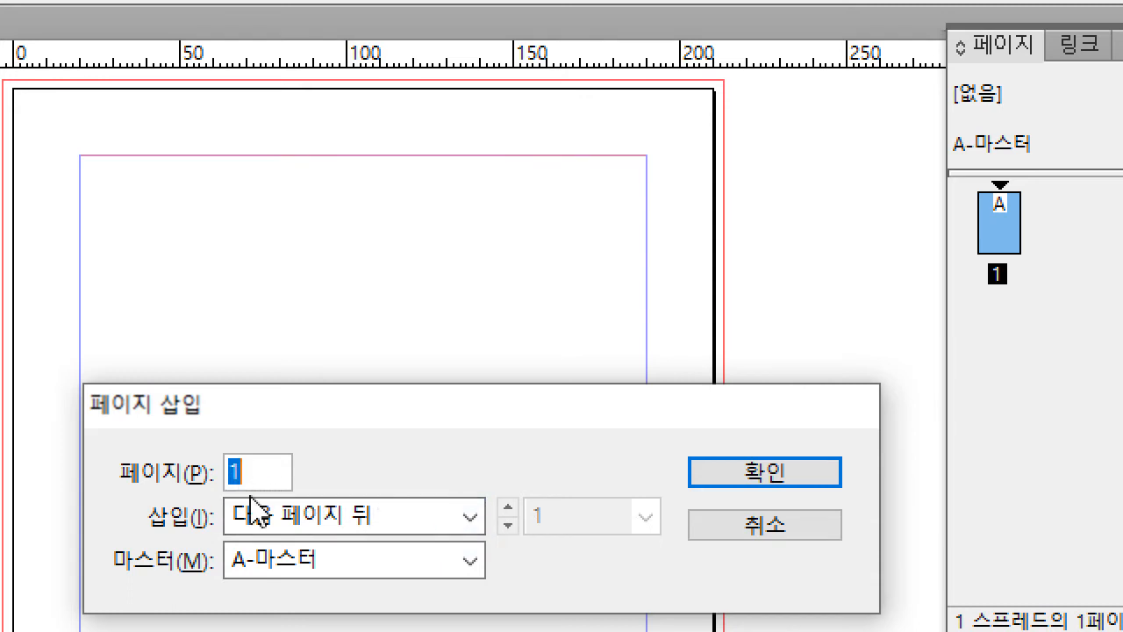
{"action": "left_click", "coordinate": [268, 562]}
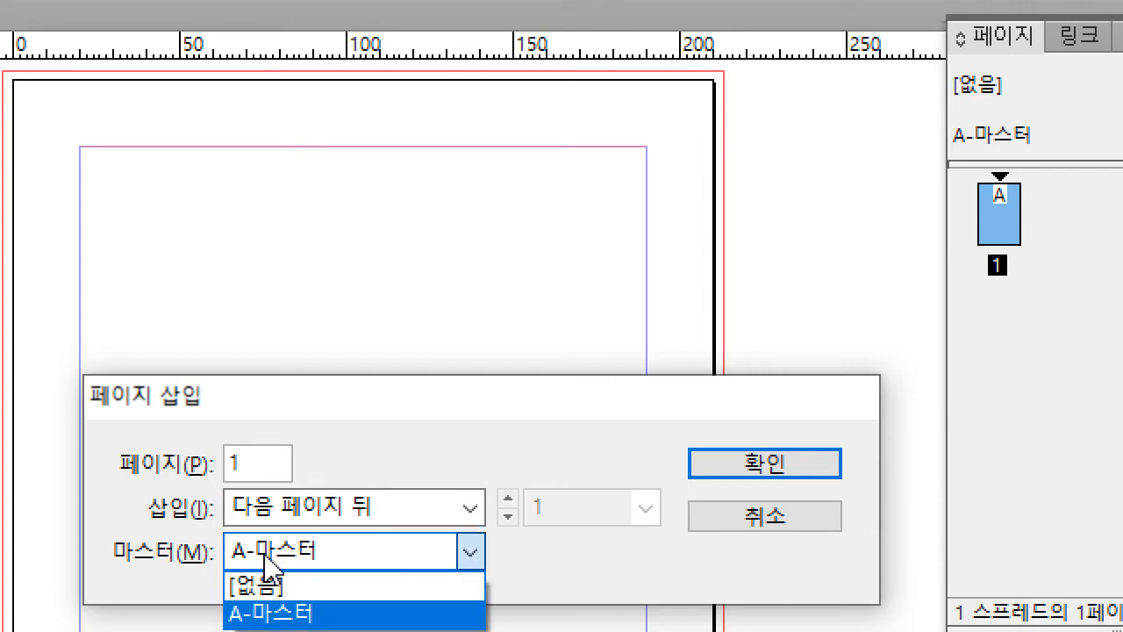
{"action": "left_click", "coordinate": [272, 566]}
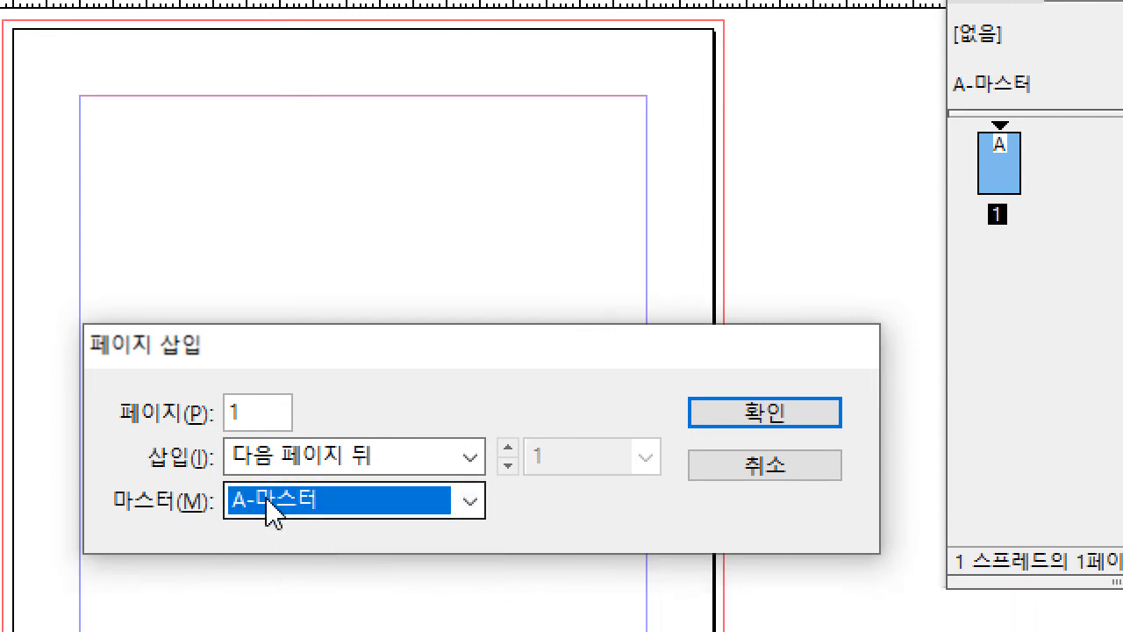
{"action": "left_click", "coordinate": [718, 411]}
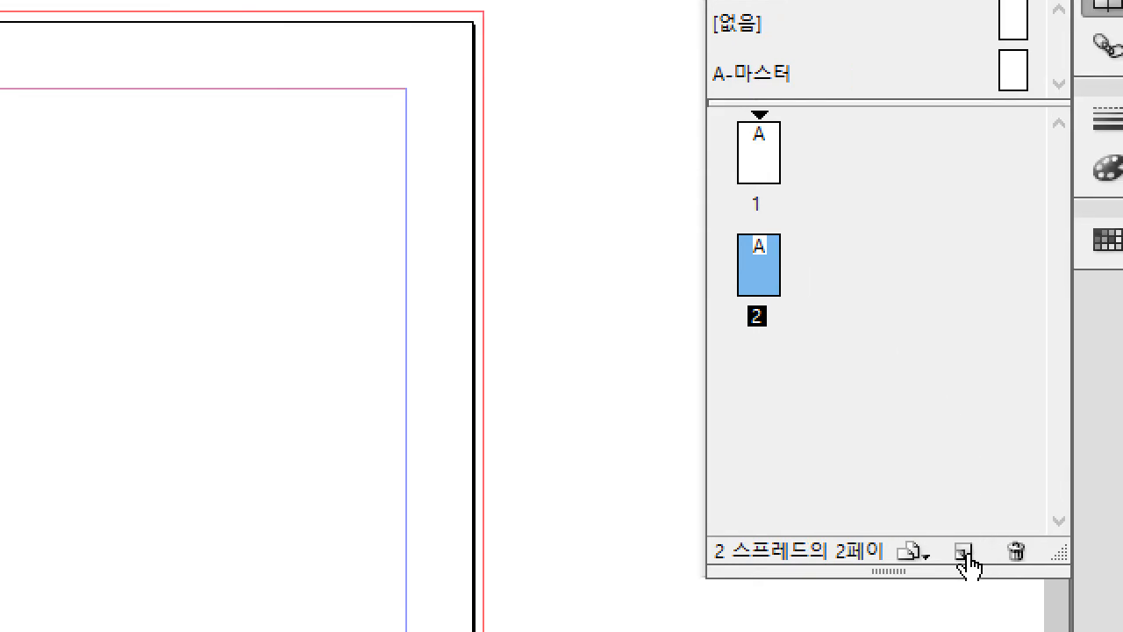
{"action": "left_click", "coordinate": [963, 553]}
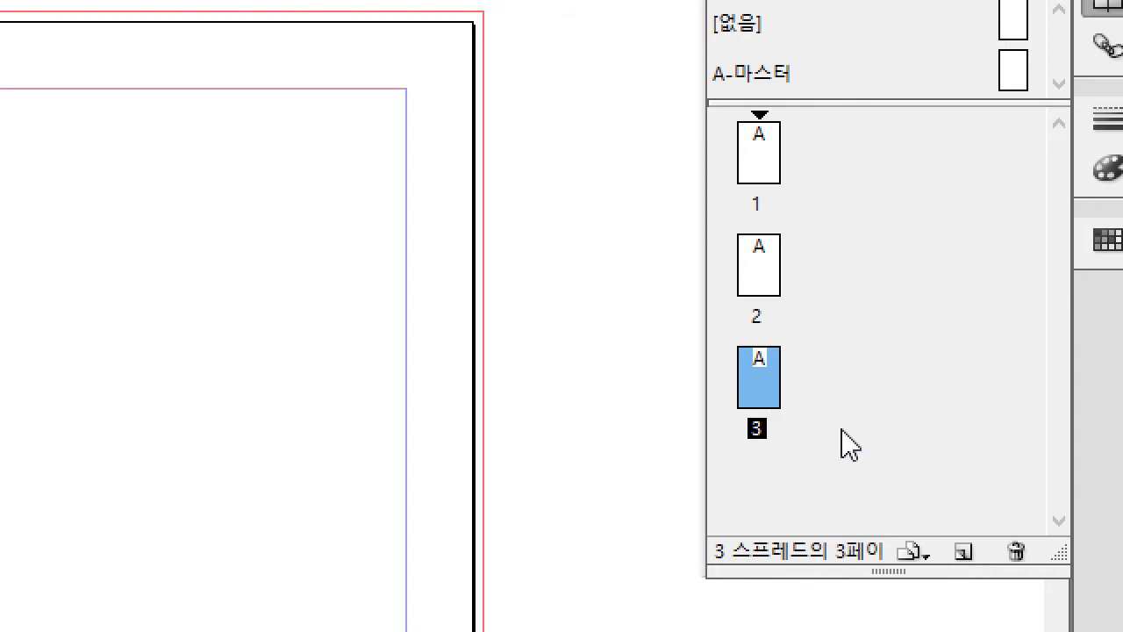
{"action": "left_click", "coordinate": [964, 552]}
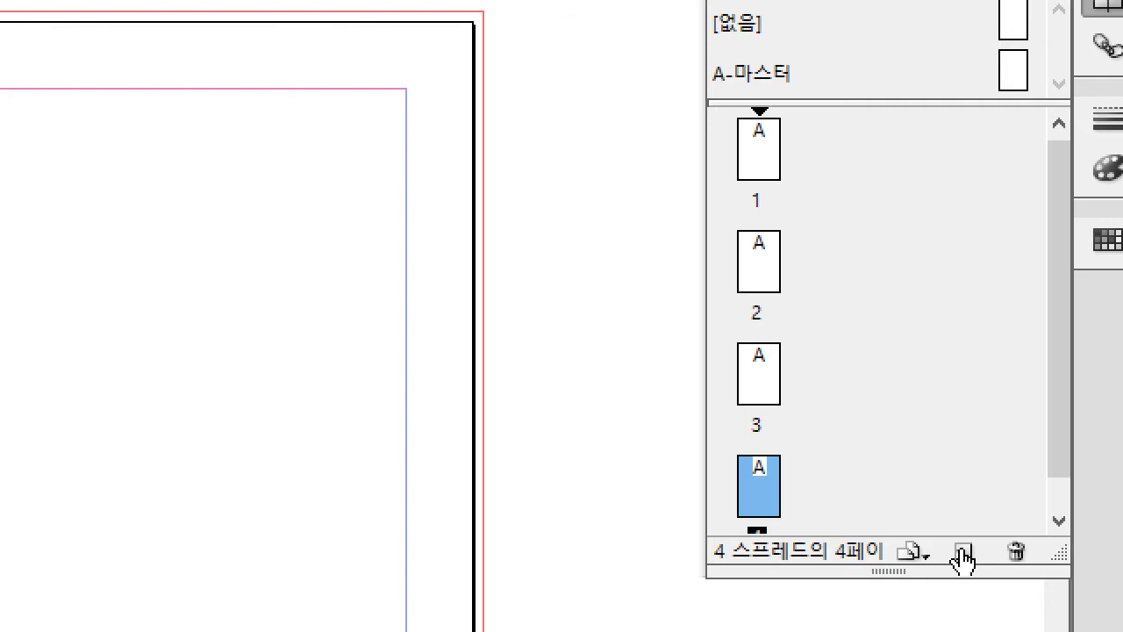
Delete the spread containing page 4.
{"action": "right_click", "coordinate": [761, 496]}
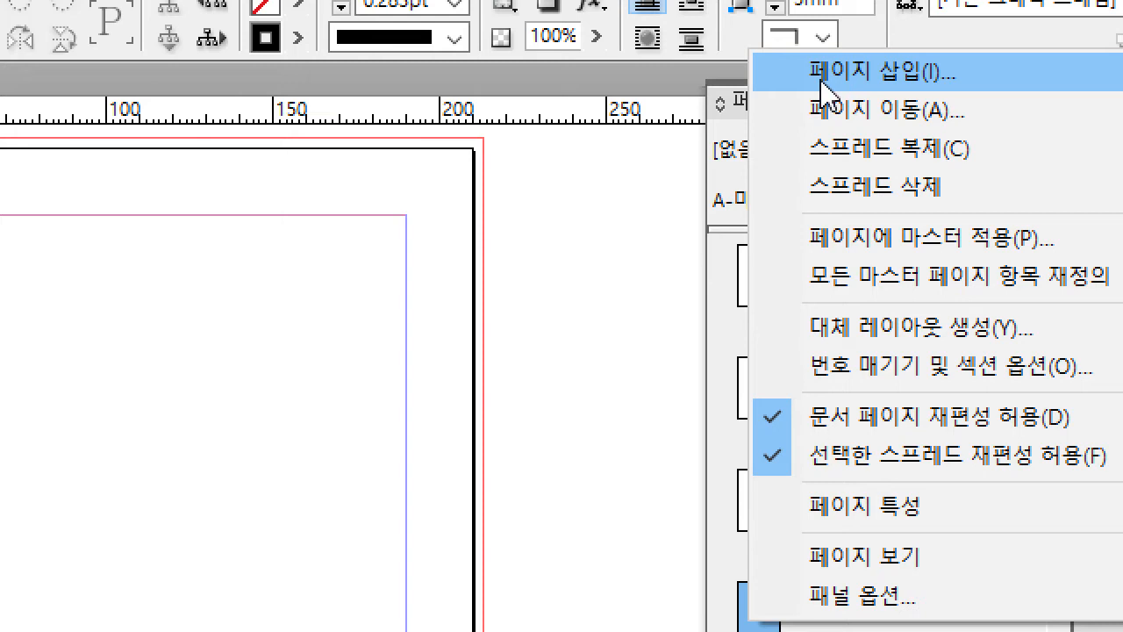
{"action": "left_click", "coordinate": [732, 489]}
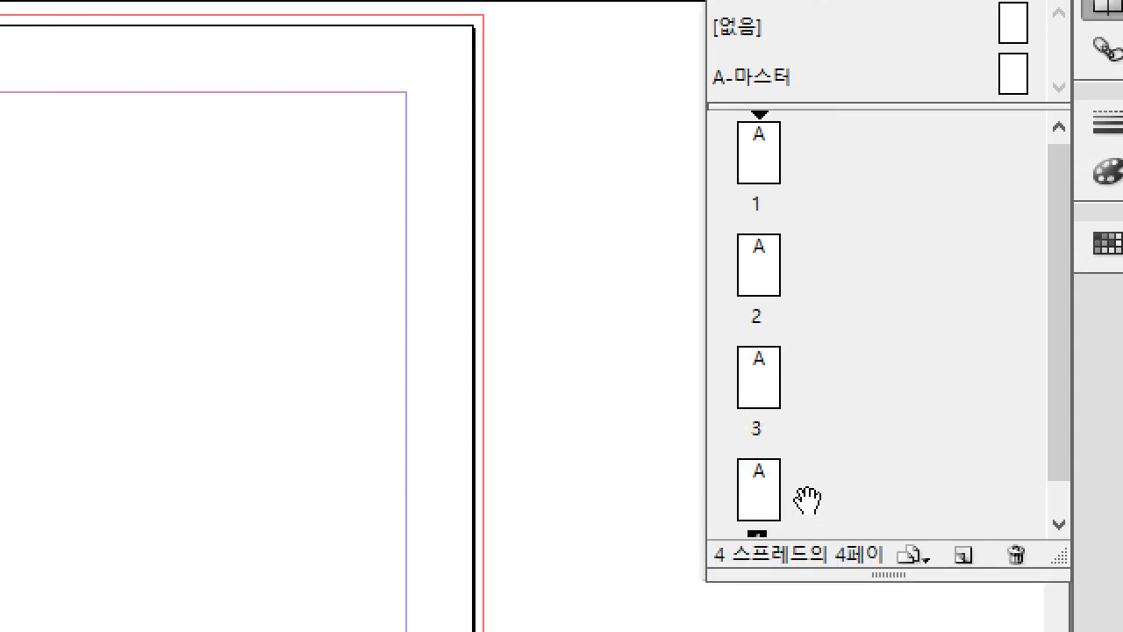
{"action": "left_click", "coordinate": [758, 494]}
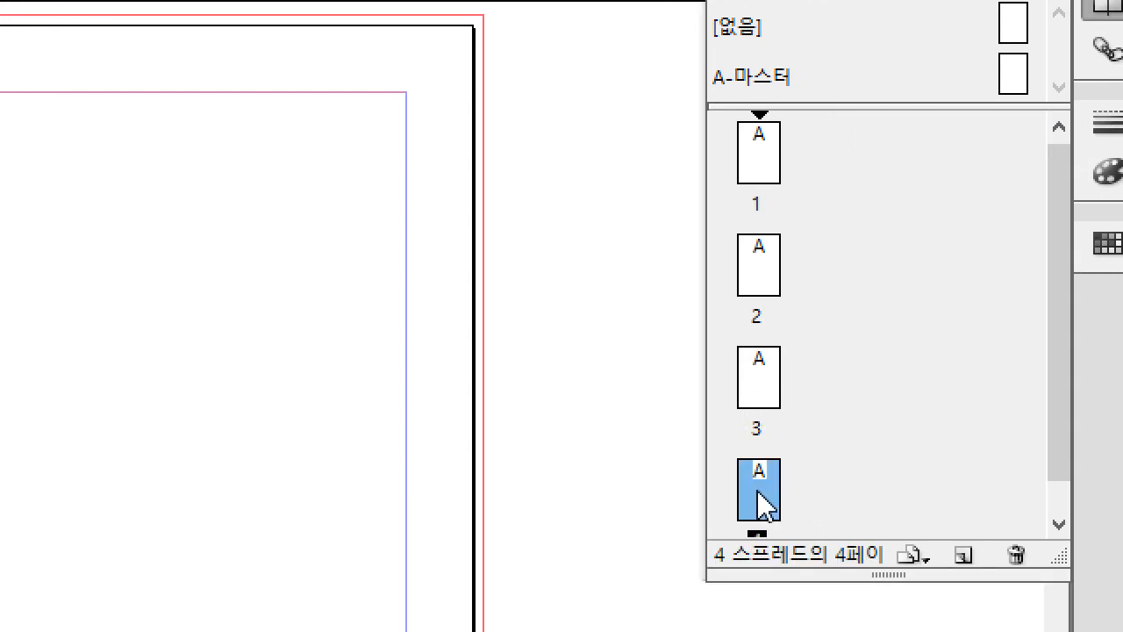
{"action": "right_click", "coordinate": [758, 493]}
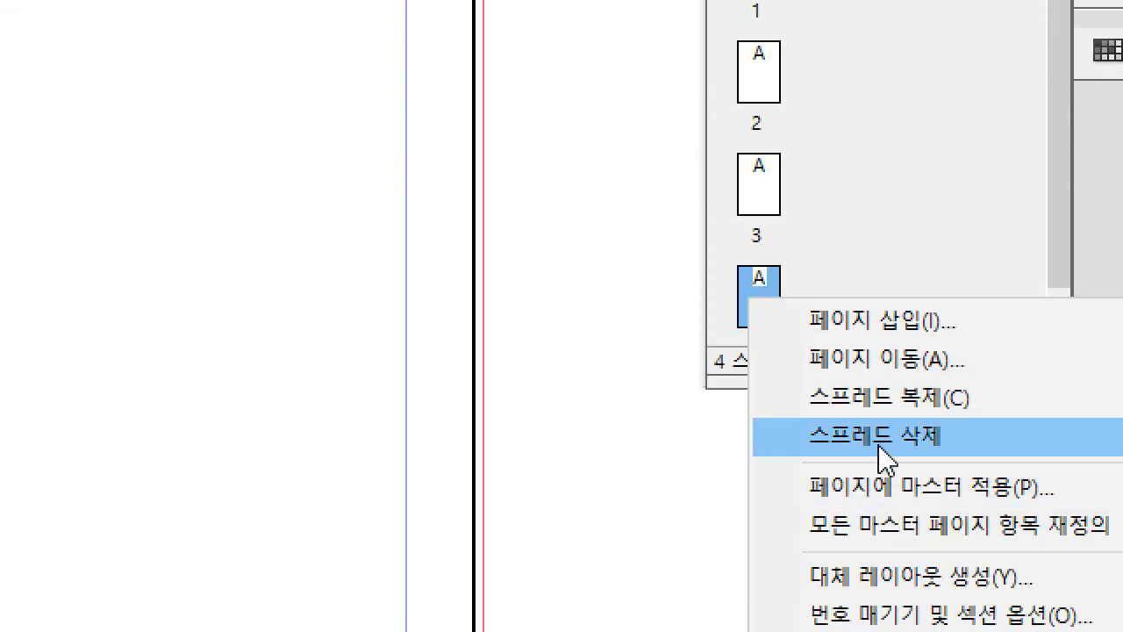
{"action": "left_click", "coordinate": [881, 456]}
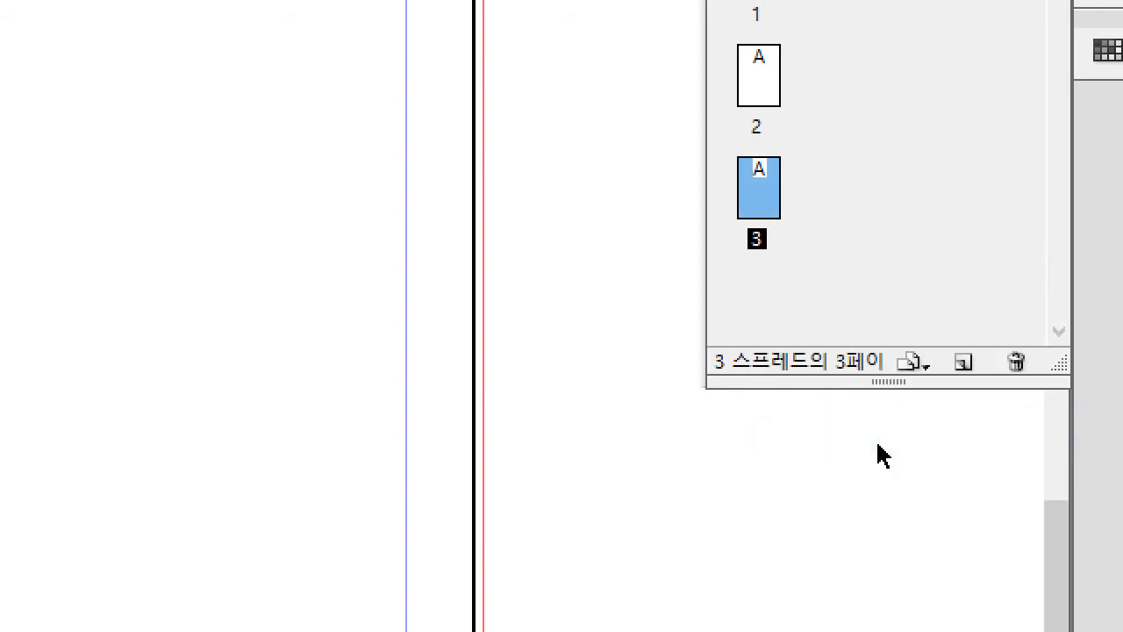
Delete the spread containing page 3 and the spread containing page 2, keeping only page 1.
{"action": "right_click", "coordinate": [765, 211]}
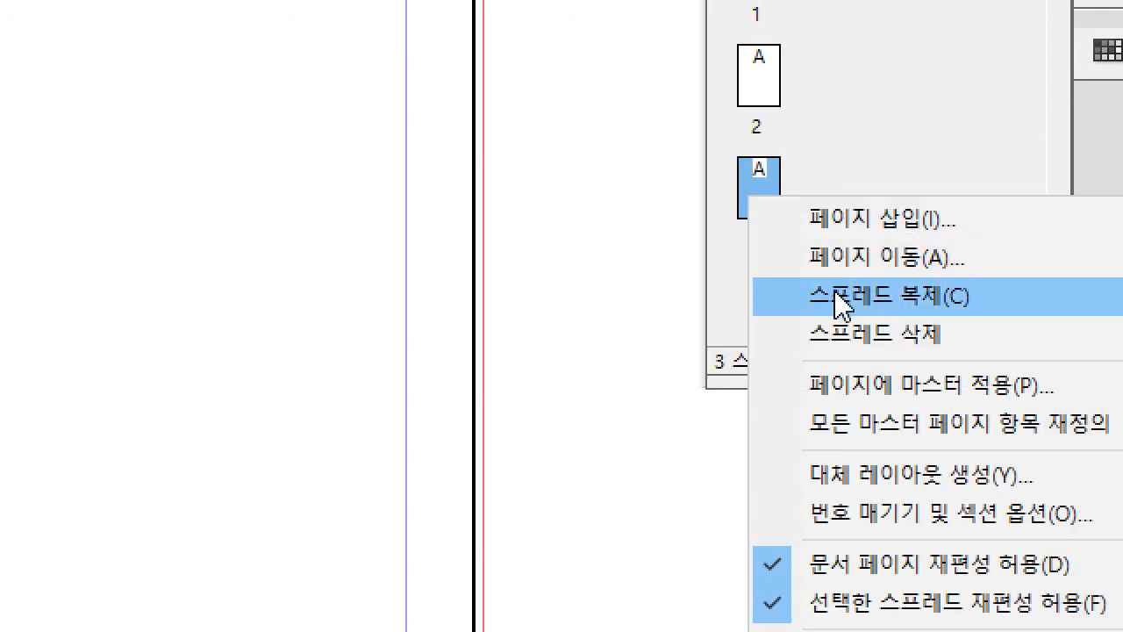
{"action": "left_click", "coordinate": [842, 334]}
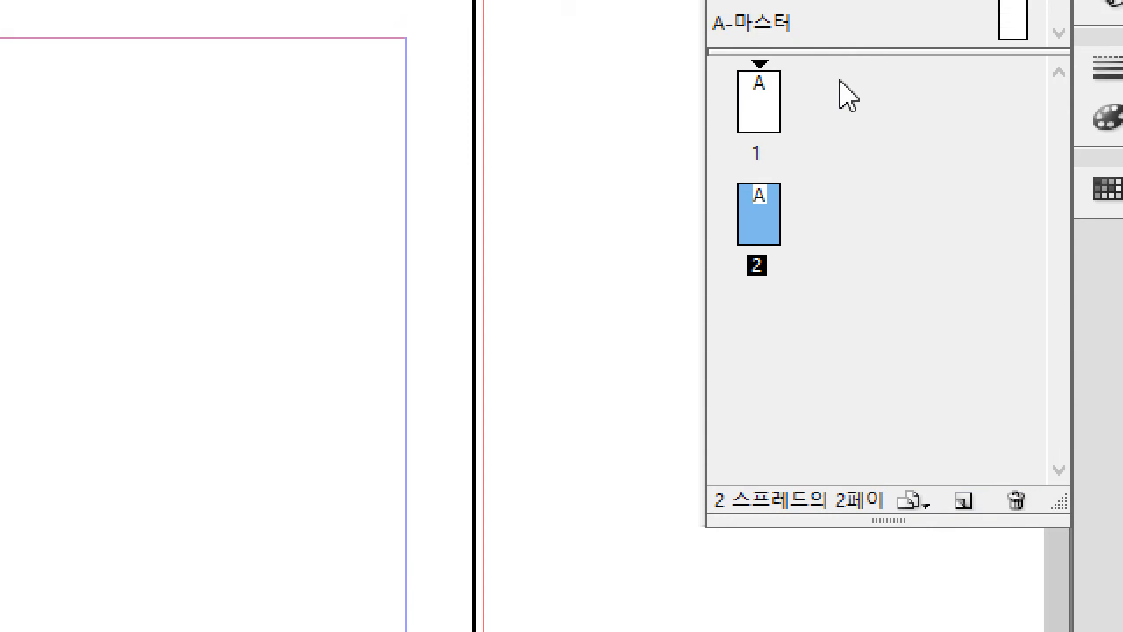
{"action": "right_click", "coordinate": [771, 297]}
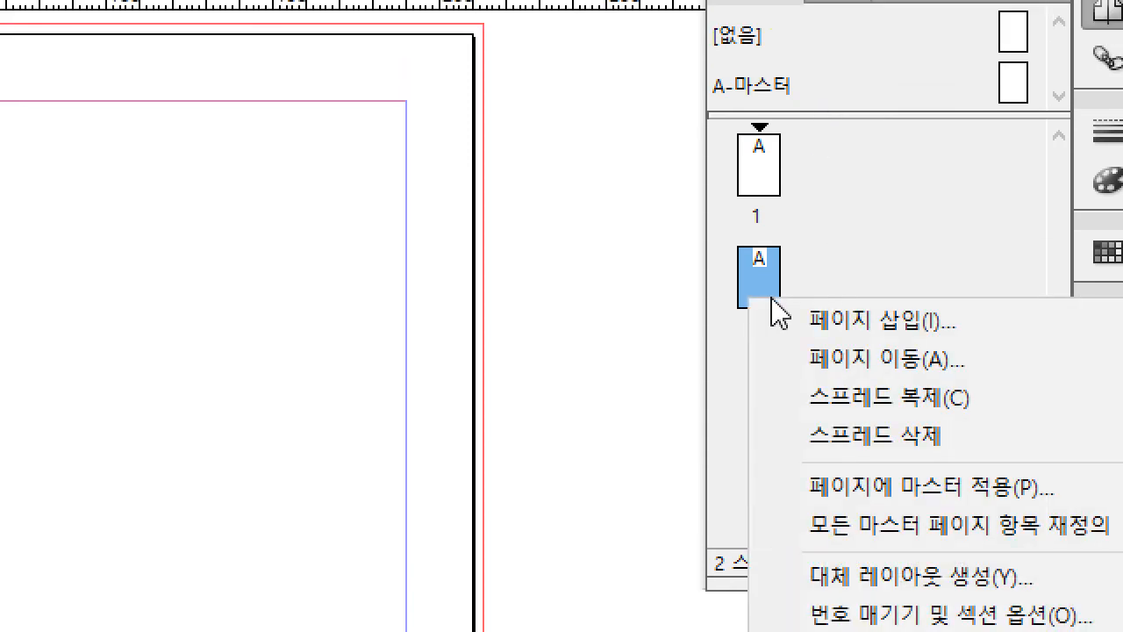
{"action": "left_click", "coordinate": [842, 436]}
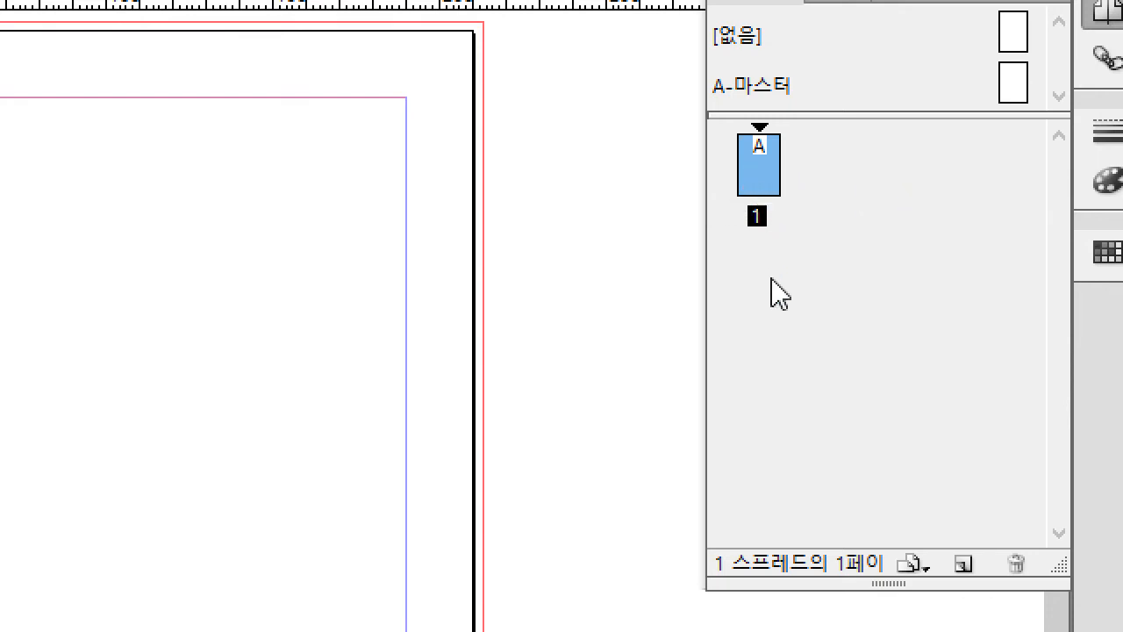
{"action": "right_click", "coordinate": [756, 190]}
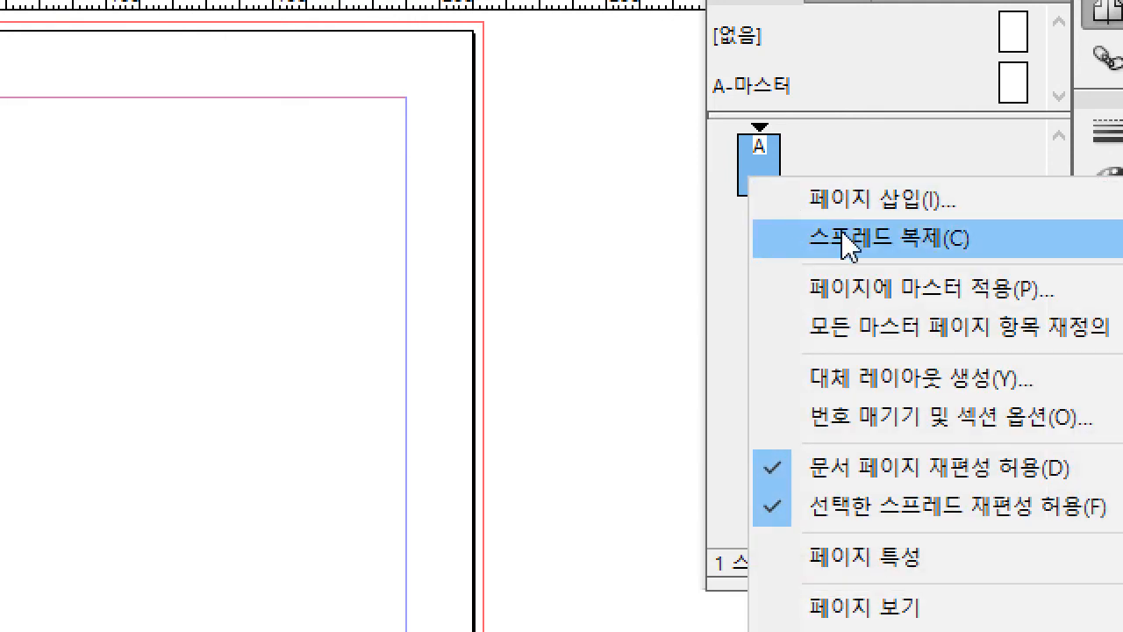
{"action": "left_click", "coordinate": [729, 251]}
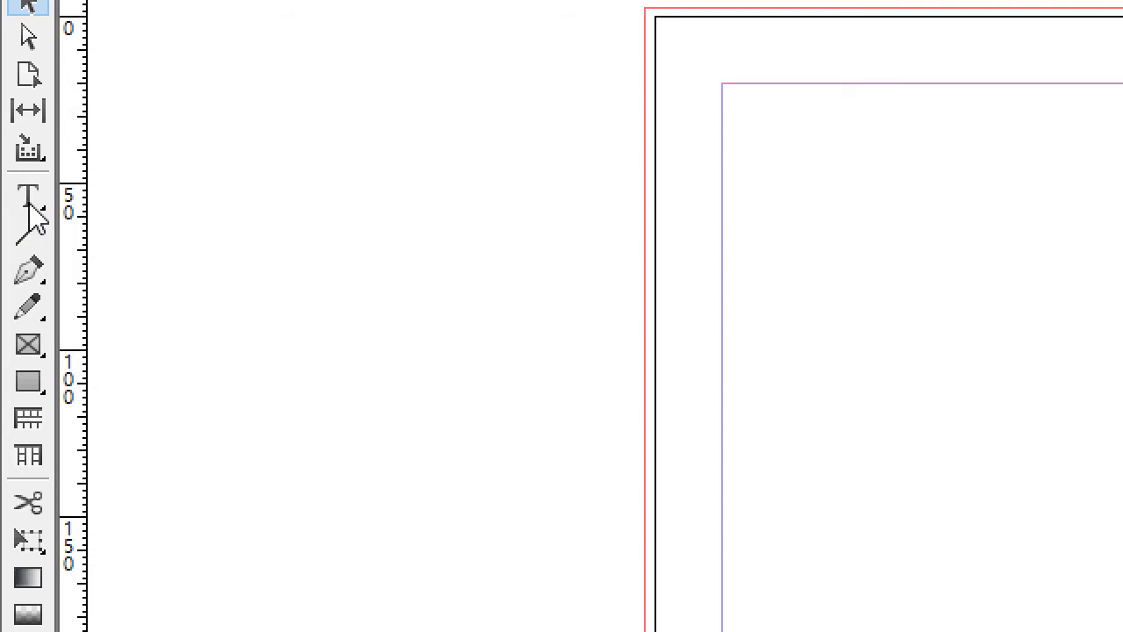
Draw a horizontal text frame about 87 mm wide near the page's upper-left margin corner and enter "글을 입력하려면 먼저 글상자를 만들고 입력해야 합니다.".
{"action": "left_click", "coordinate": [30, 203]}
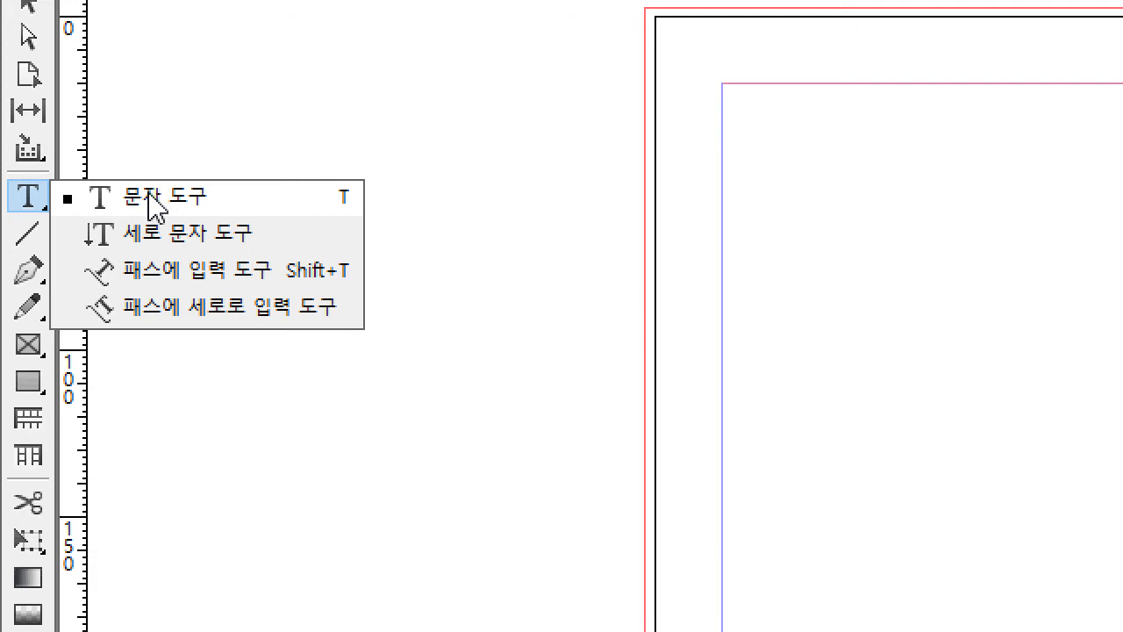
{"action": "left_click", "coordinate": [155, 207]}
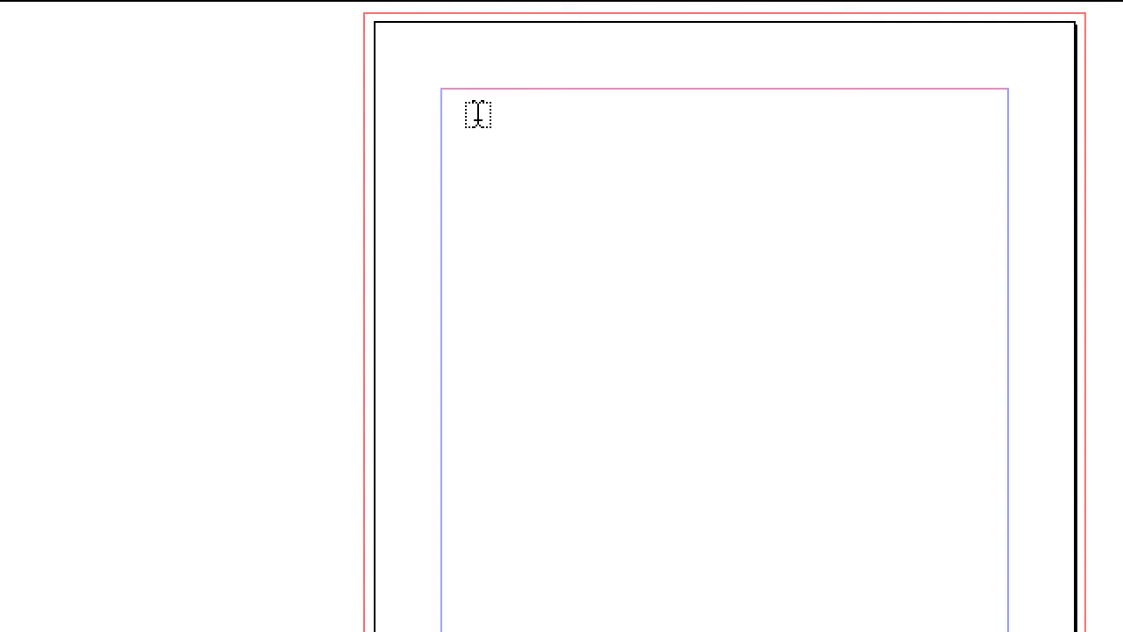
{"action": "left_click_drag", "start_coordinate": [475, 117], "coordinate": [764, 337]}
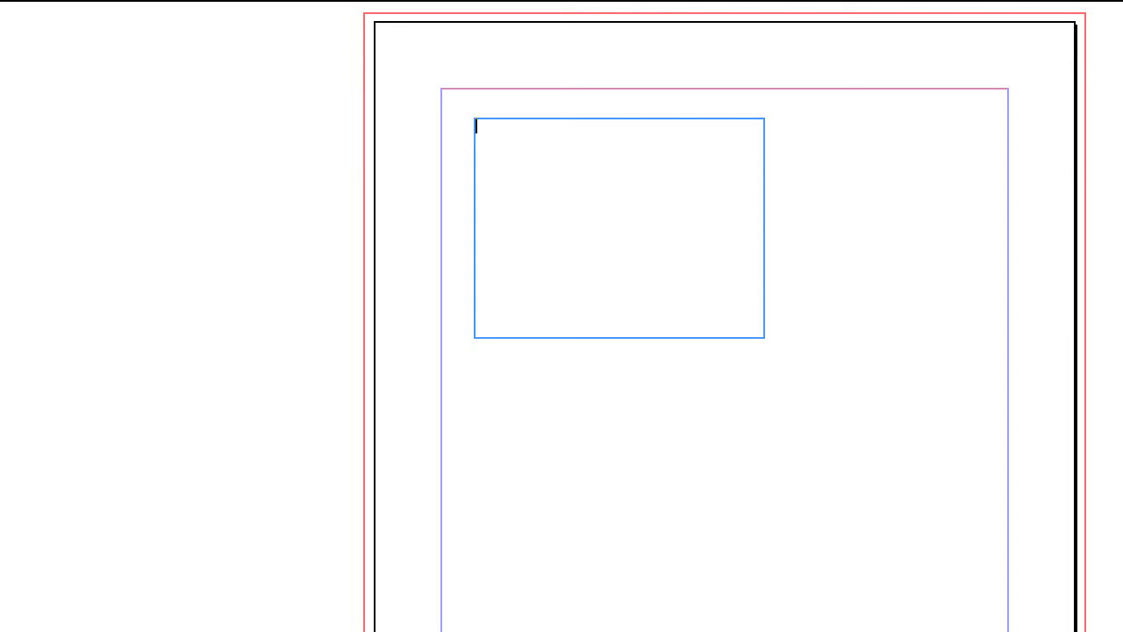
{"action": "type", "text": "글을 입력하려면"}
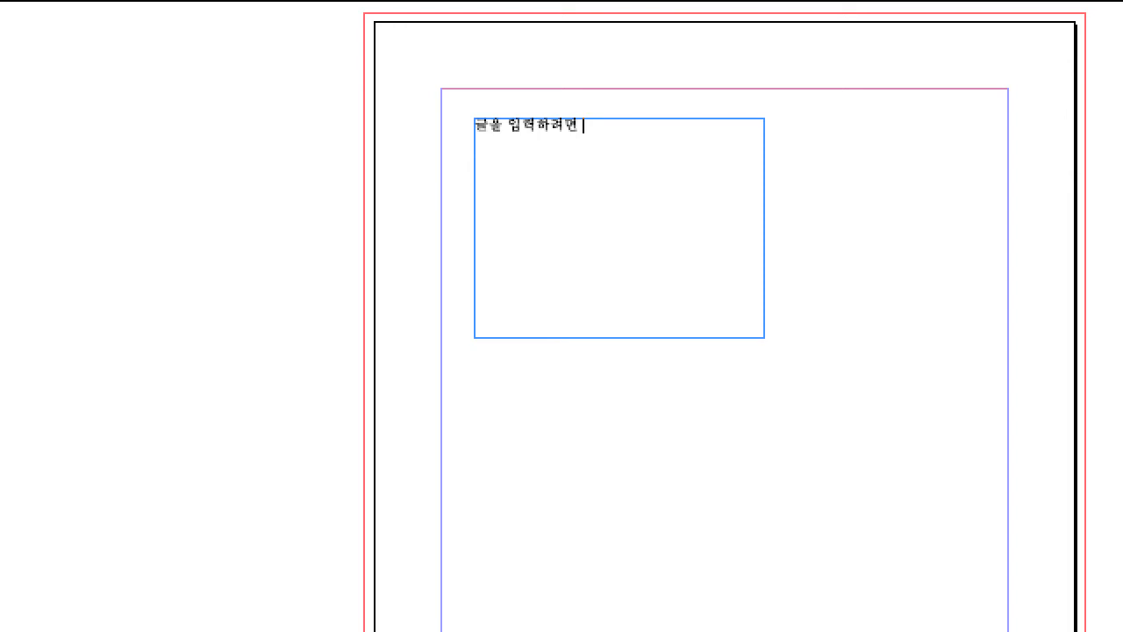
{"action": "type", "text": " 먼저 글상자를 만들"}
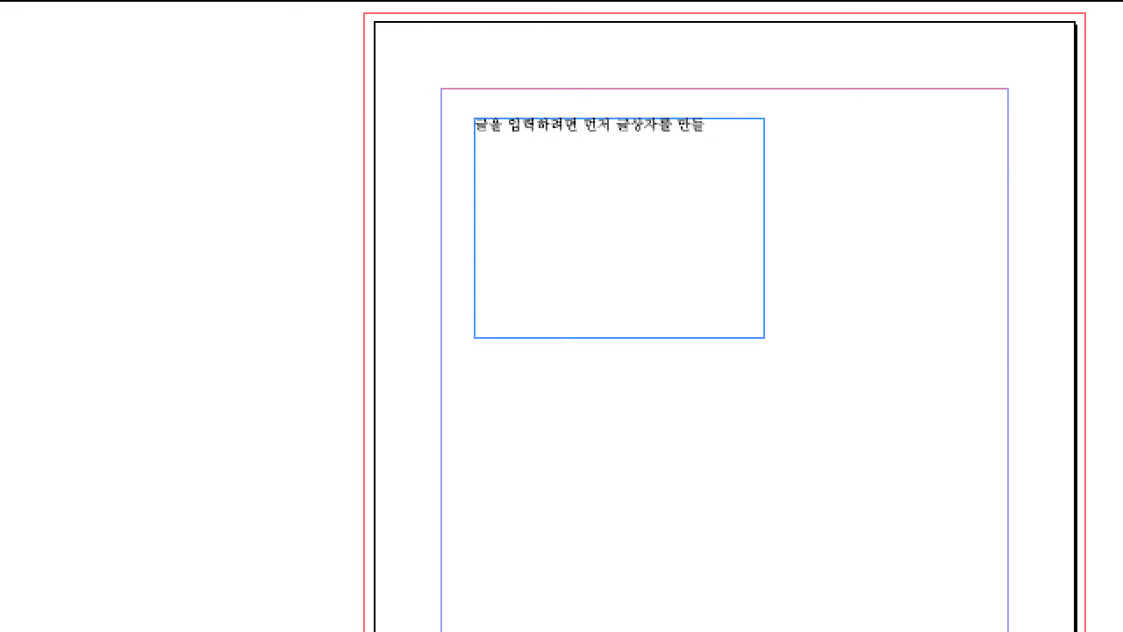
{"action": "type", "text": "고 입력해야 함"}
{"action": "type", "text": "니다"}
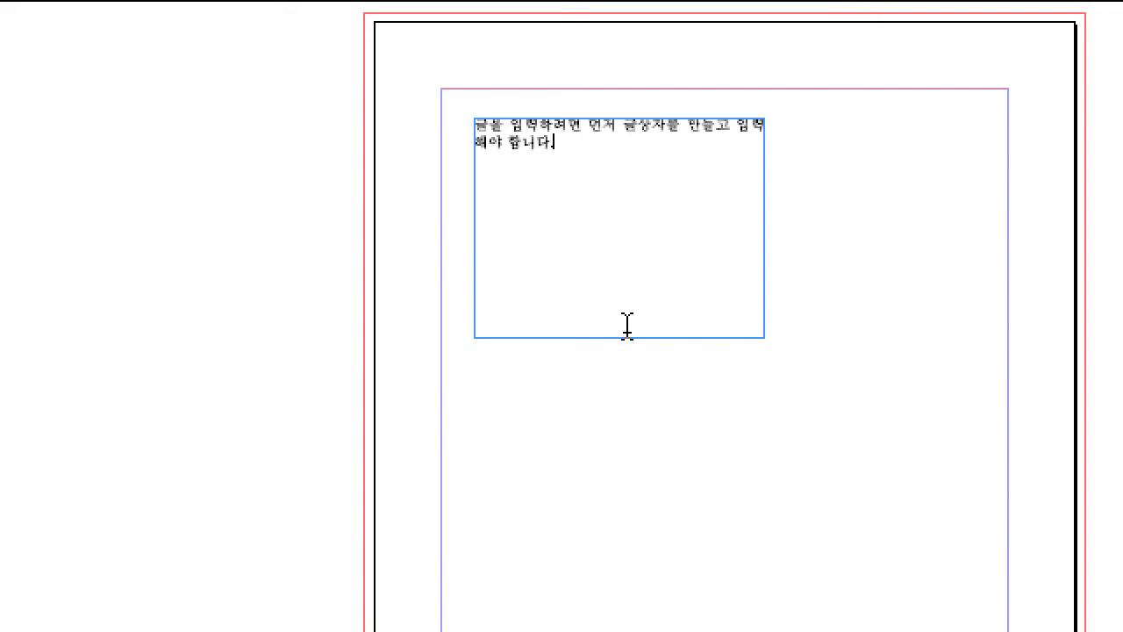
{"action": "type", "text": "."}
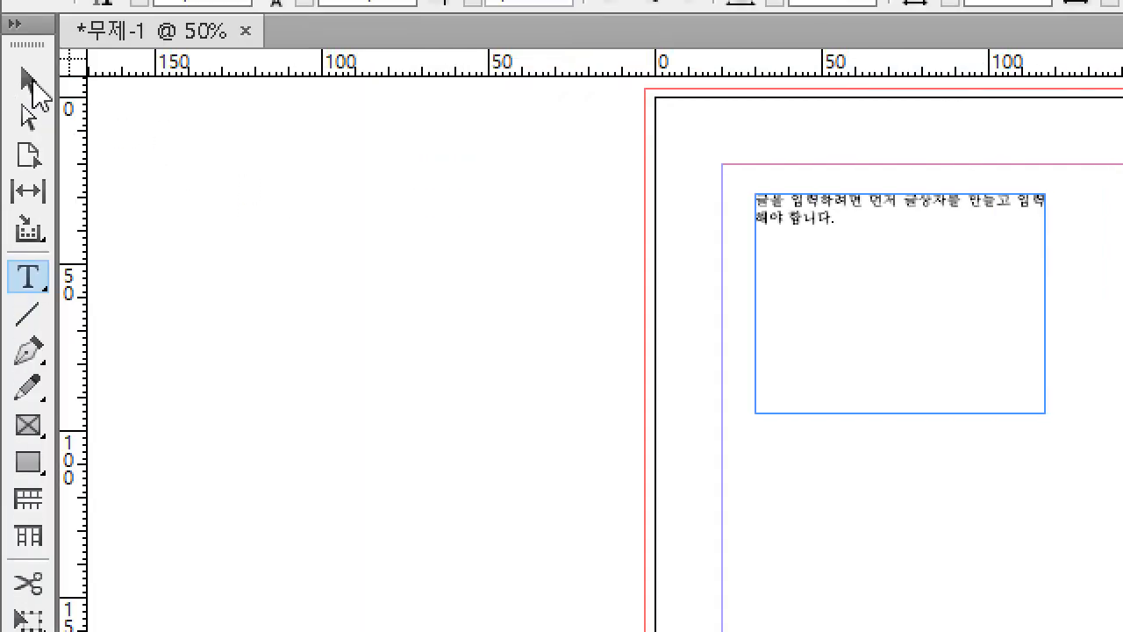
Resize the text frame to about 146 by 20 mm and move it to the upper-left margin corner at 20 mm, 20 mm.
{"action": "left_click", "coordinate": [30, 86]}
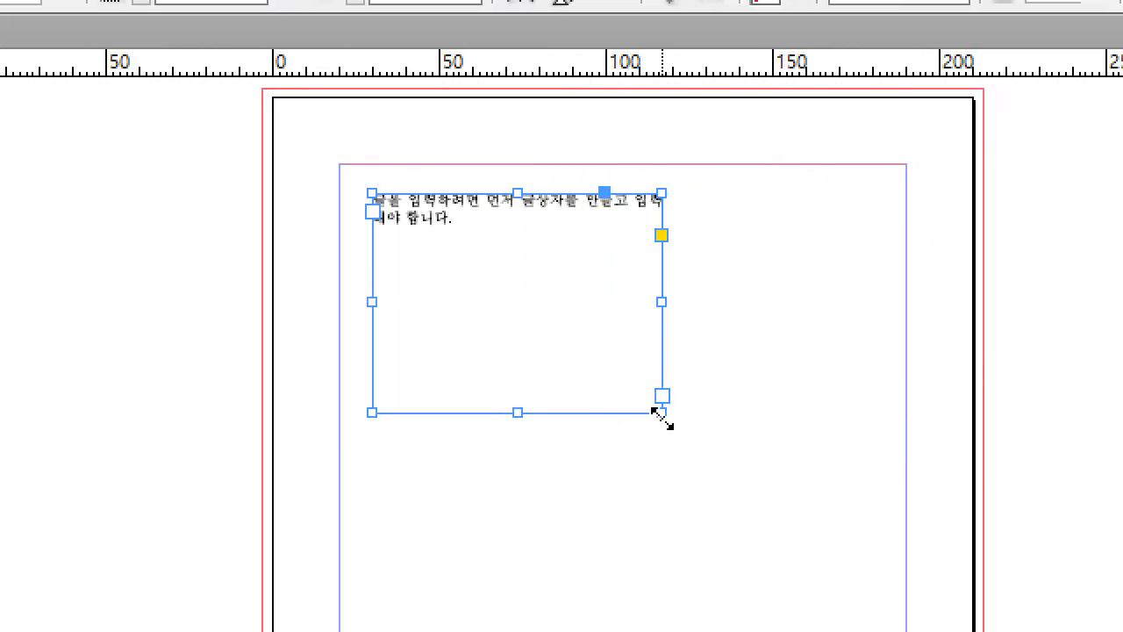
{"action": "left_click_drag", "start_coordinate": [662, 412], "coordinate": [859, 259]}
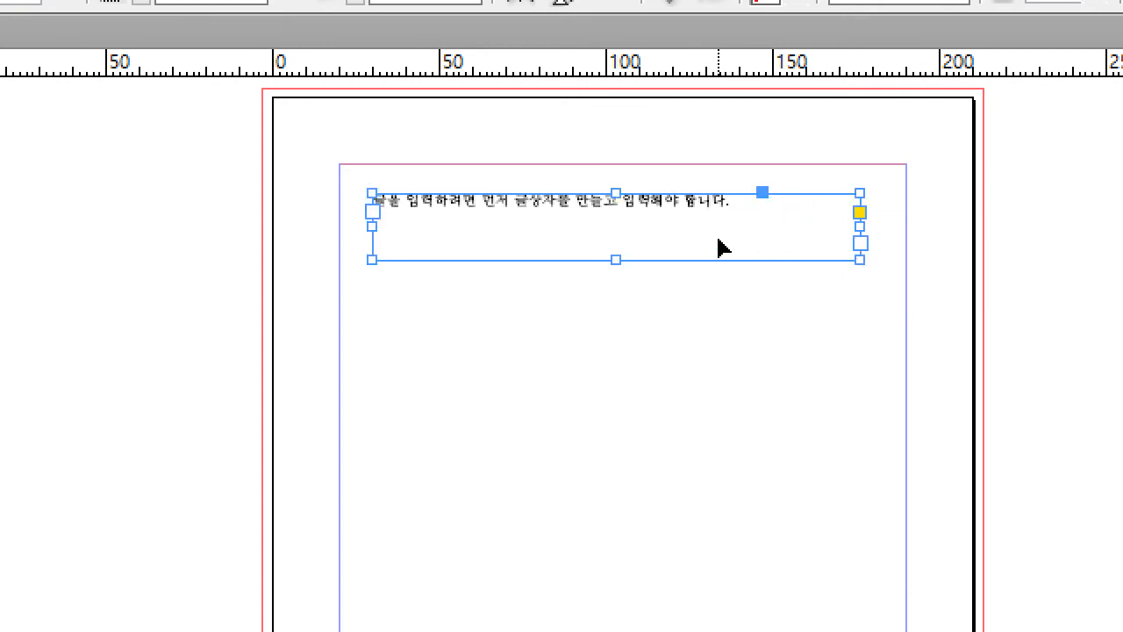
{"action": "left_click_drag", "start_coordinate": [719, 239], "coordinate": [695, 216]}
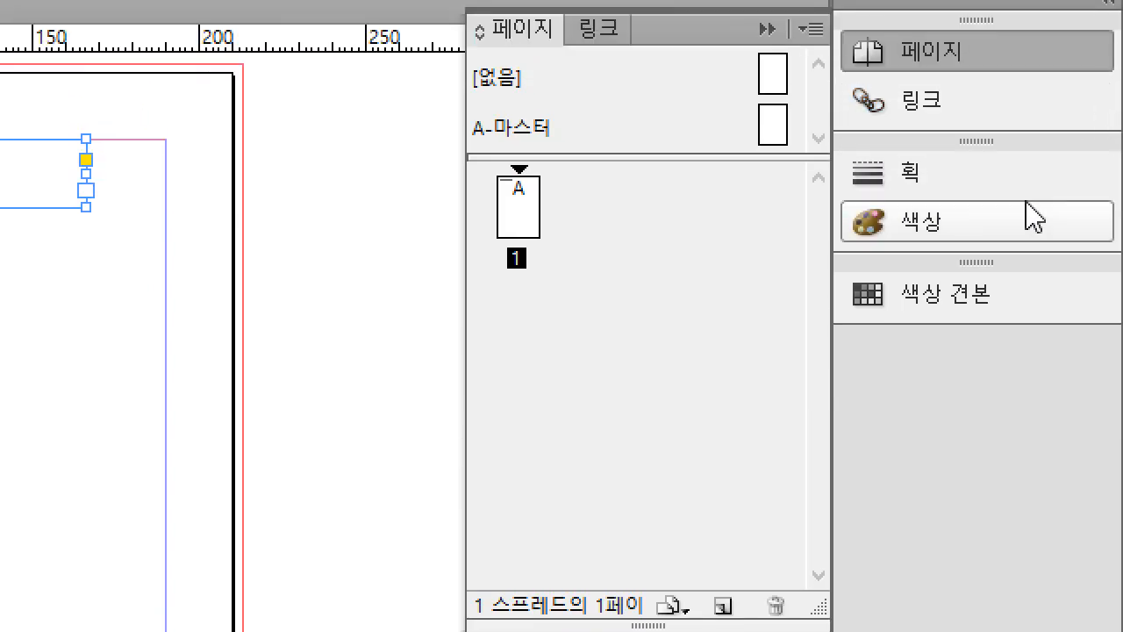
Hide the page overview, show the character (문자) settings and place them beside the text frame.
{"action": "left_click", "coordinate": [894, 73]}
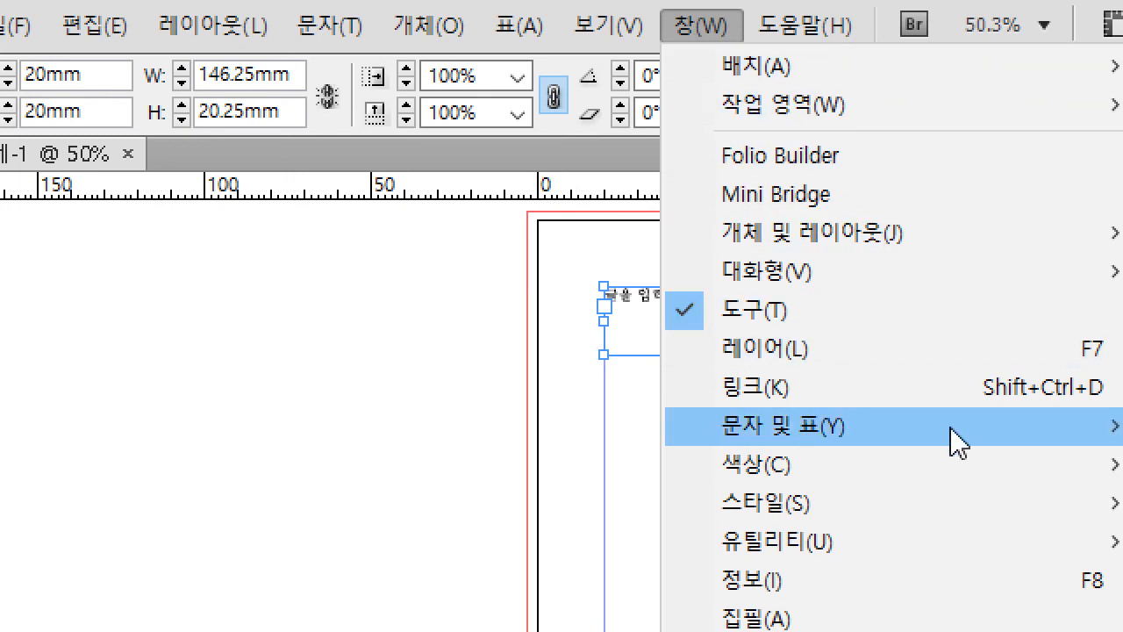
{"action": "mouse_move", "coordinate": [959, 444]}
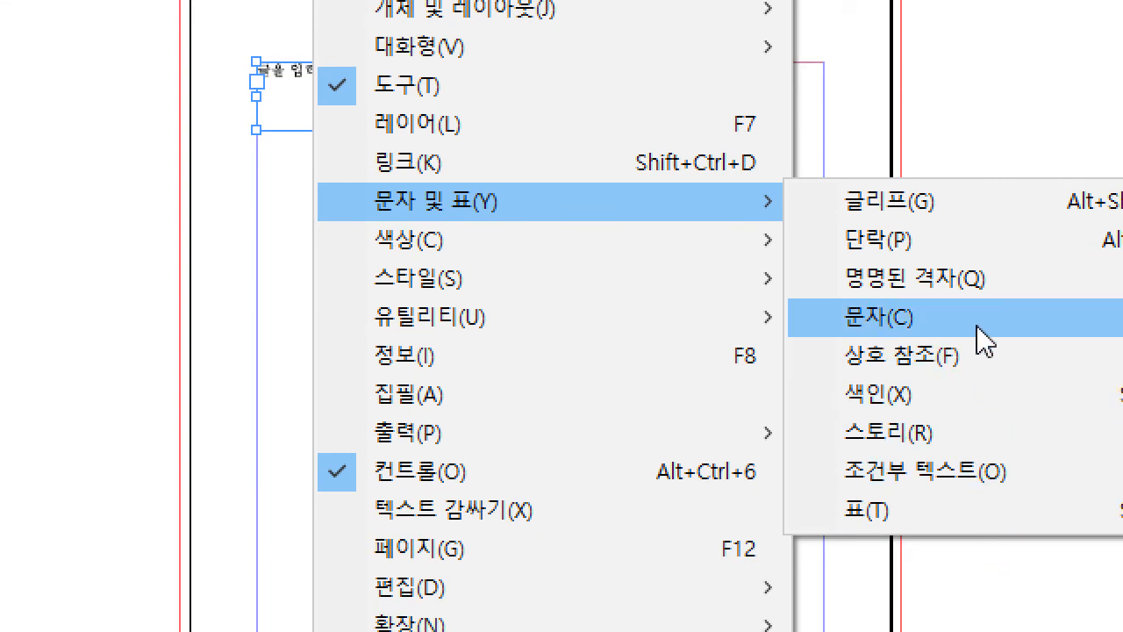
{"action": "left_click", "coordinate": [976, 327]}
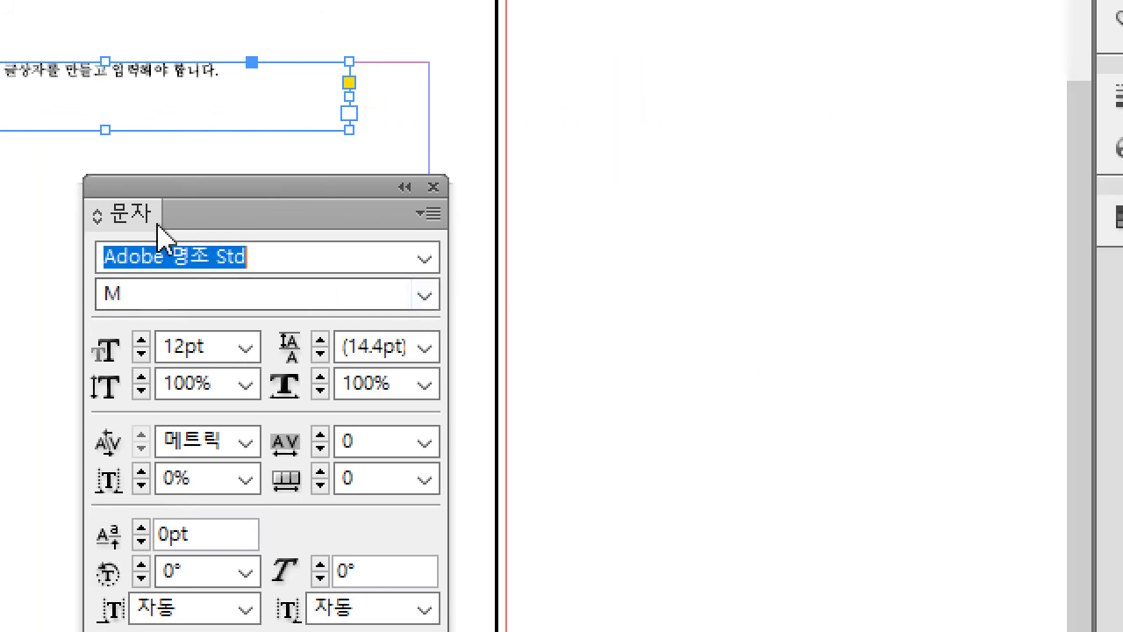
{"action": "left_click_drag", "start_coordinate": [129, 193], "coordinate": [446, 73]}
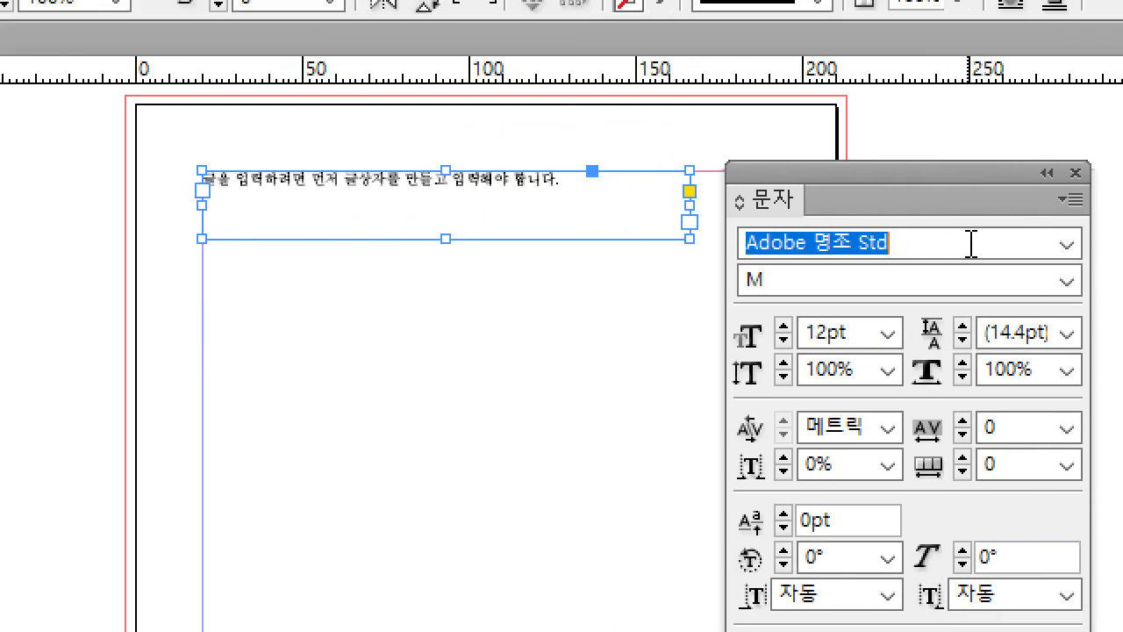
Look through the available fonts and the styles offered for Adobe 명조 Std.
{"action": "left_click", "coordinate": [1066, 245]}
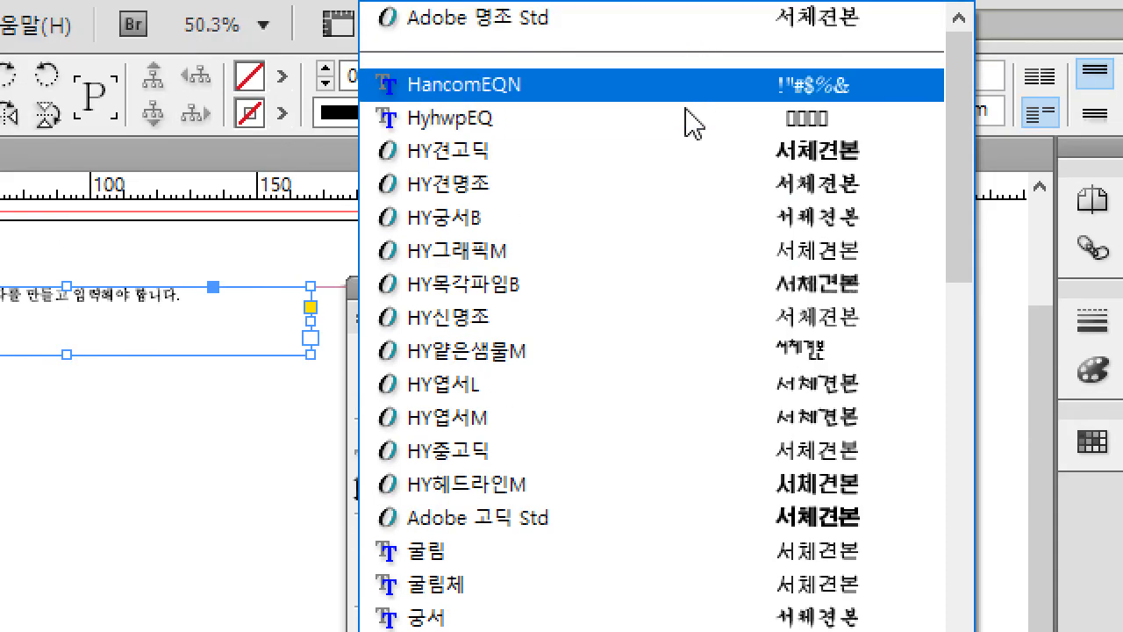
{"action": "left_click", "coordinate": [655, 27]}
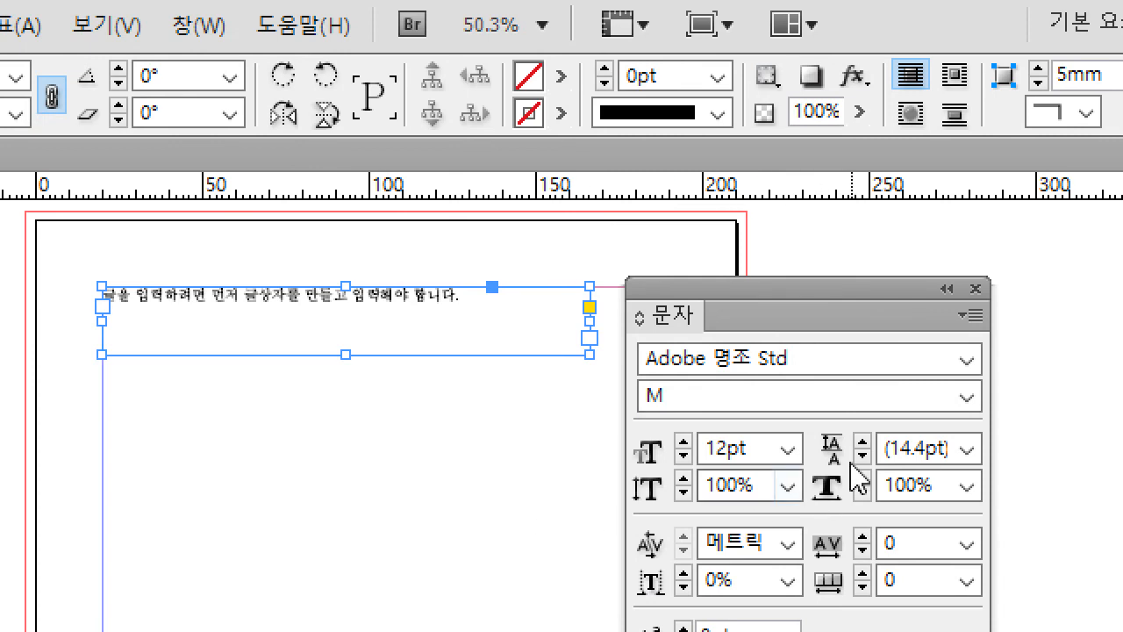
{"action": "left_click", "coordinate": [968, 397]}
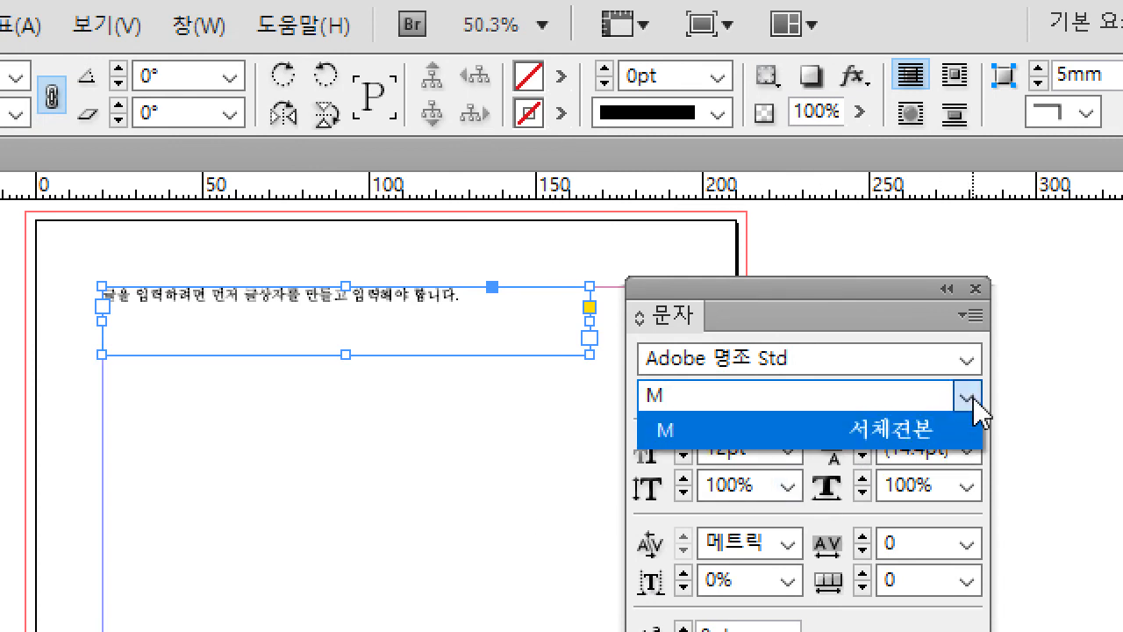
{"action": "left_click", "coordinate": [973, 400]}
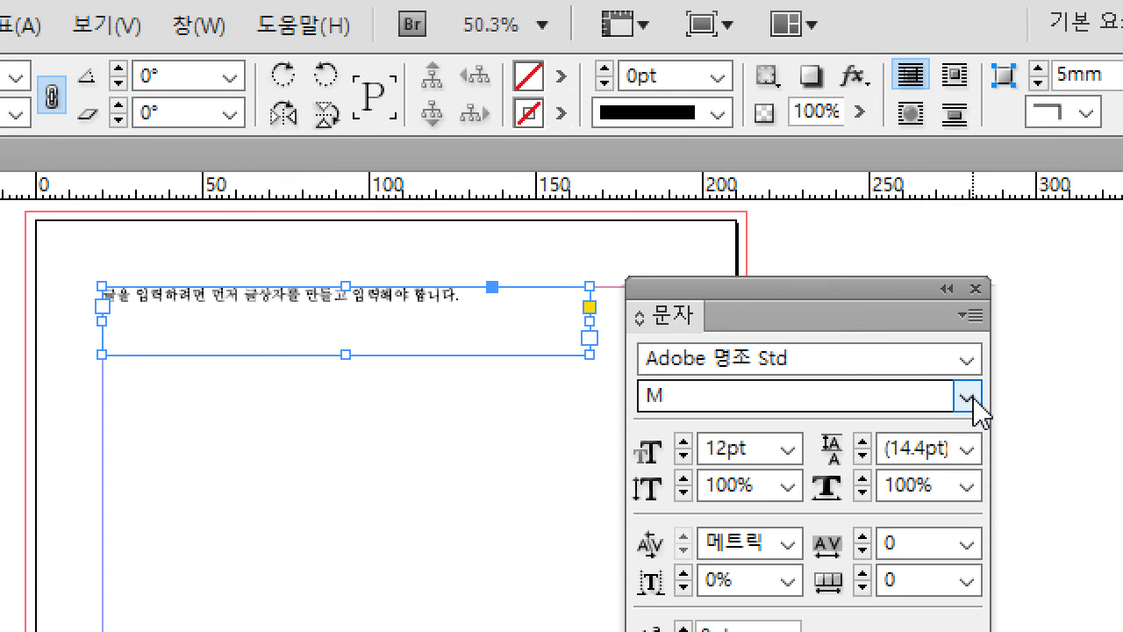
Set the frame's text to 24pt and widen the text frame to the page's right margin guide.
{"action": "left_click", "coordinate": [788, 451]}
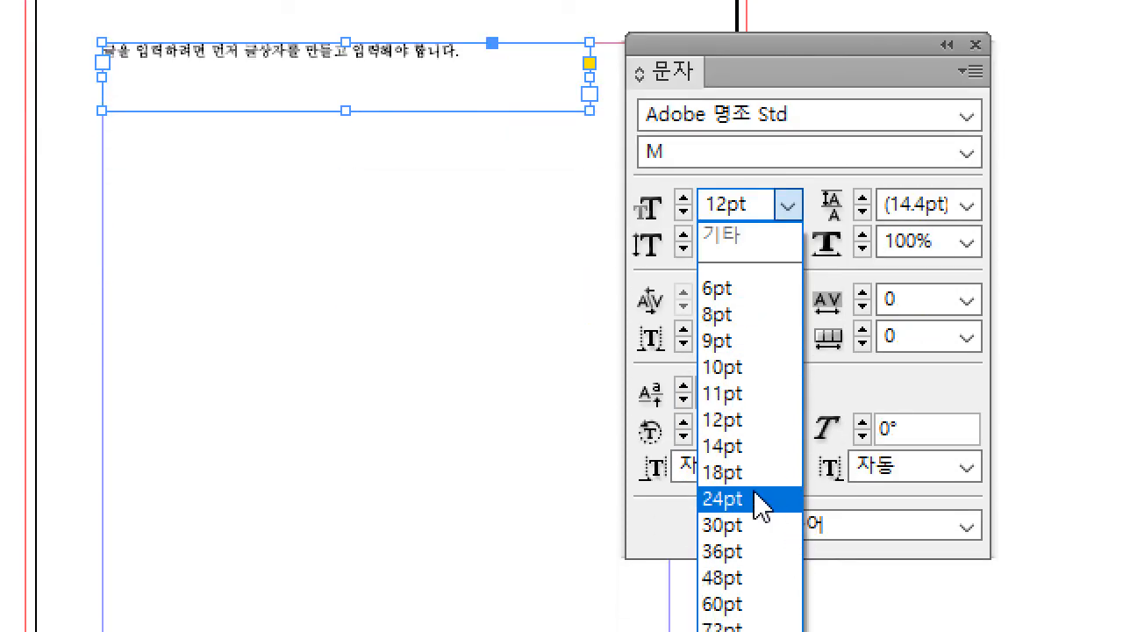
{"action": "left_click", "coordinate": [757, 504]}
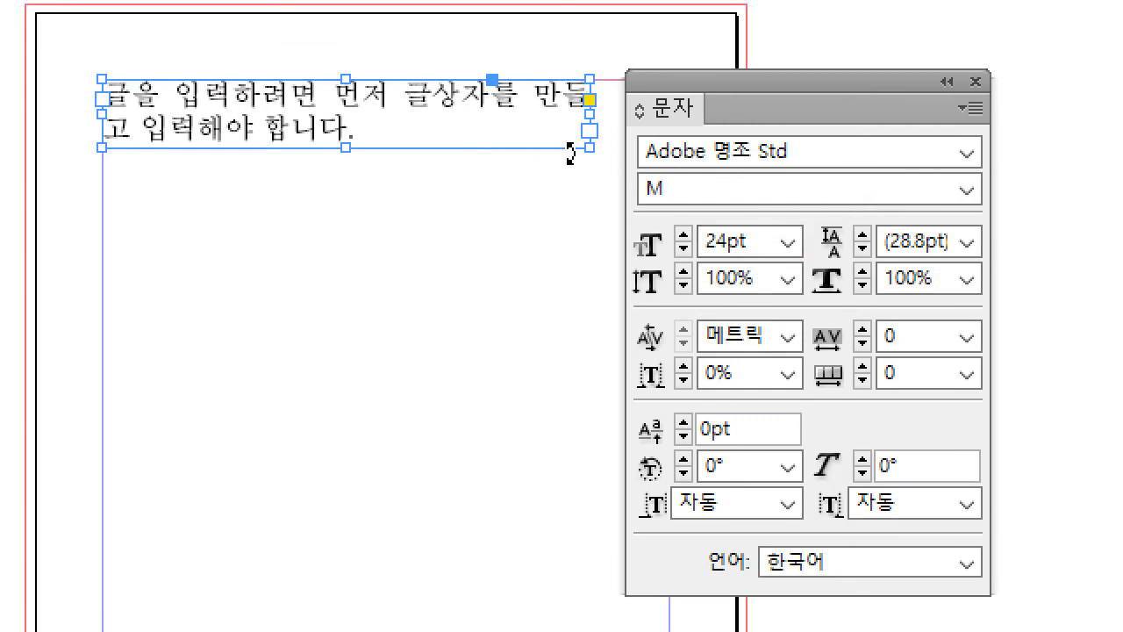
{"action": "left_click_drag", "start_coordinate": [745, 96], "coordinate": [731, 215]}
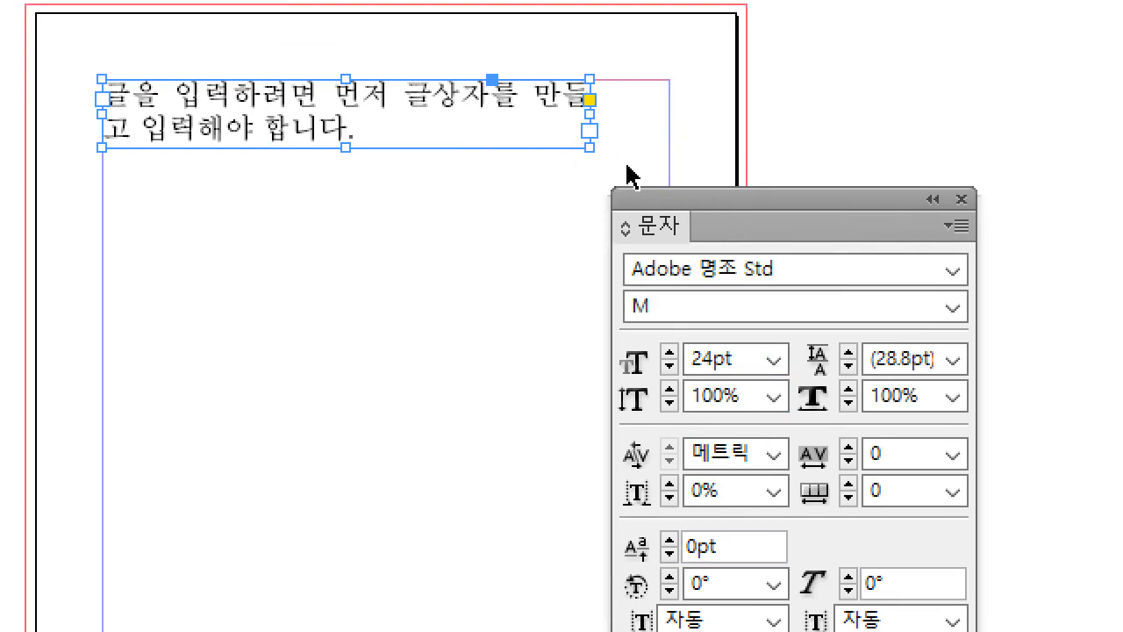
{"action": "left_click_drag", "start_coordinate": [585, 153], "coordinate": [668, 146]}
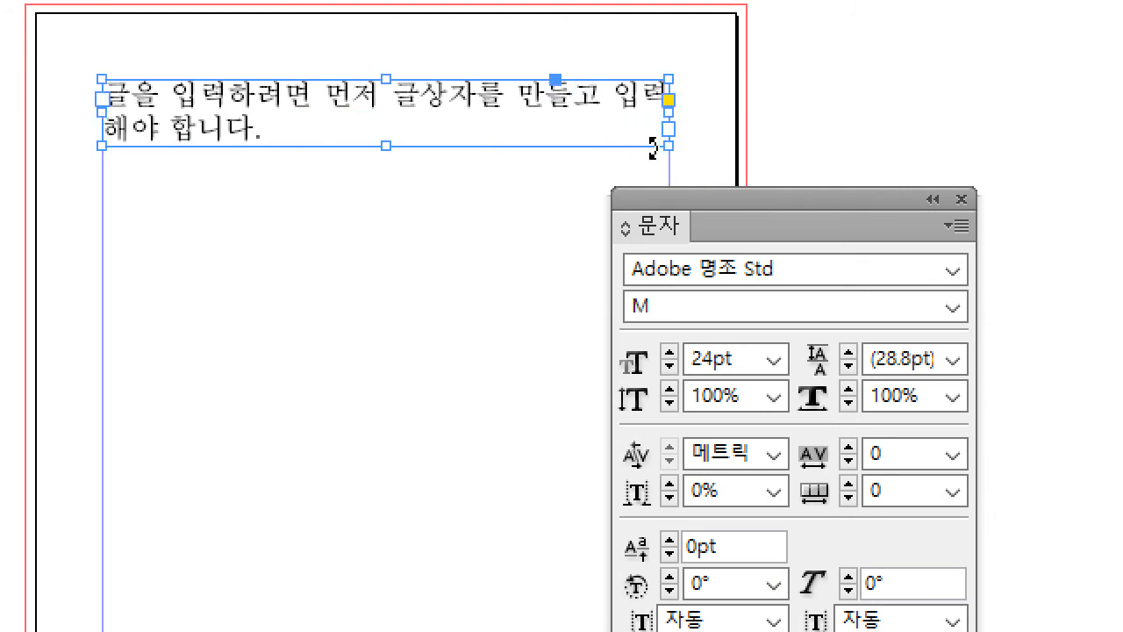
Set only the word 글상자 in the sentence to a font size of 48pt.
{"action": "double_click", "coordinate": [404, 91]}
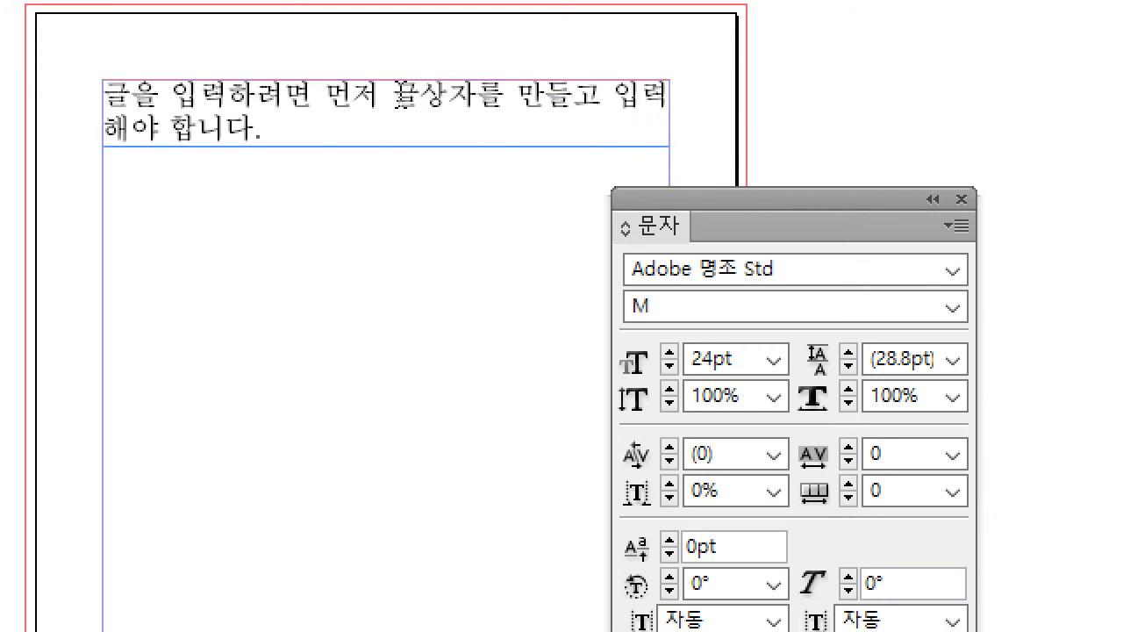
{"action": "left_click_drag", "start_coordinate": [393, 93], "coordinate": [472, 98]}
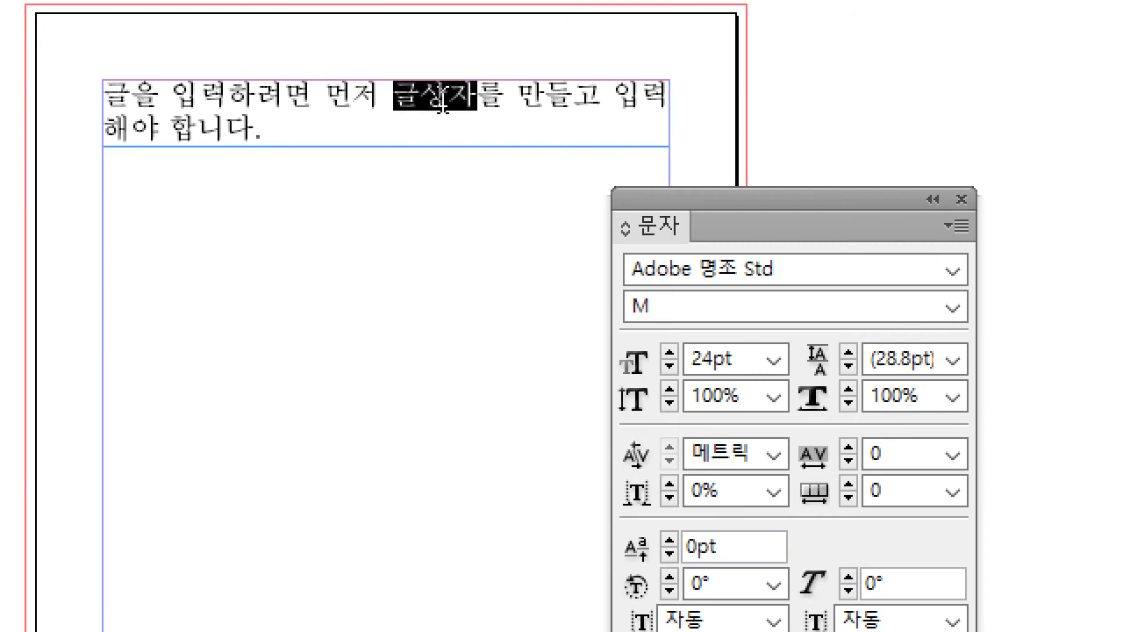
{"action": "left_click", "coordinate": [773, 359]}
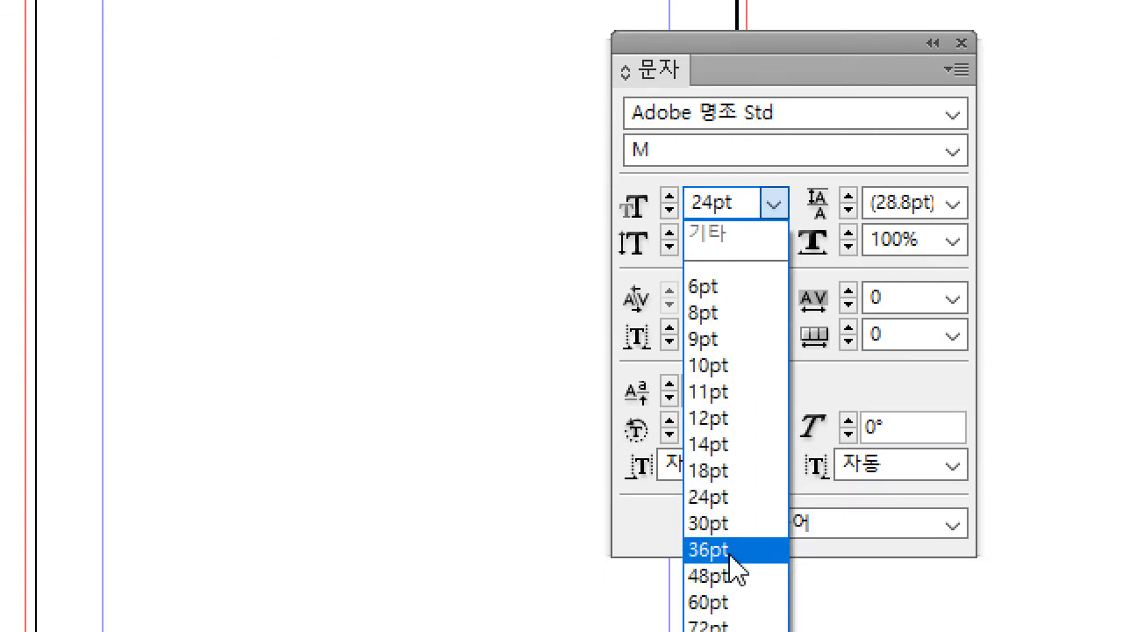
{"action": "left_click", "coordinate": [733, 574]}
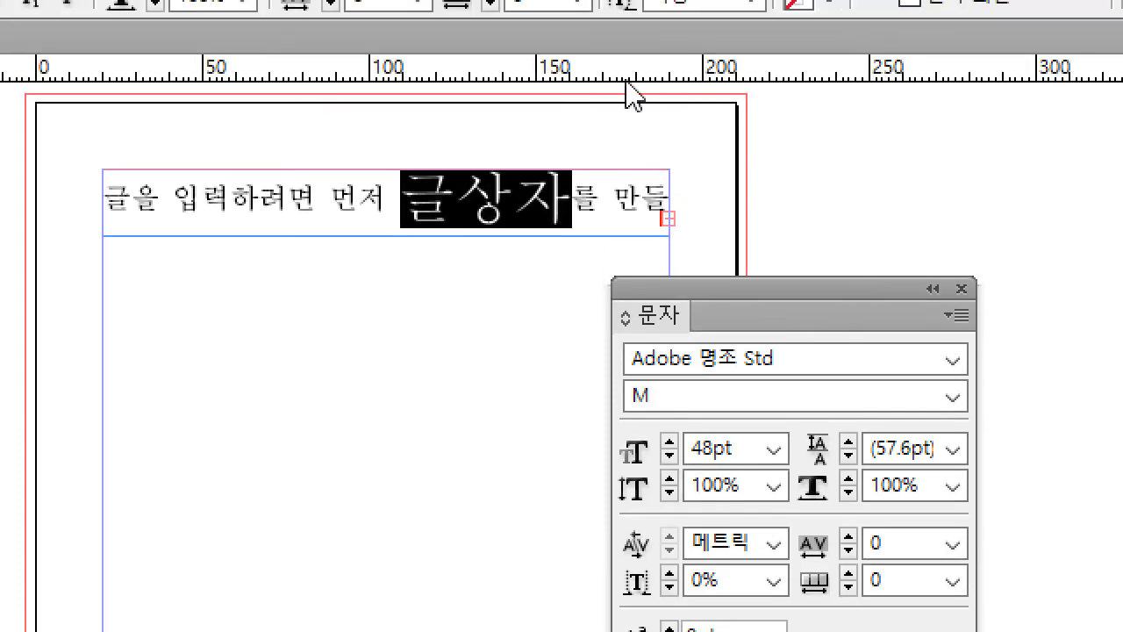
Select the whole text frame and set the font size of all its text to 18pt.
{"action": "left_click", "coordinate": [550, 207]}
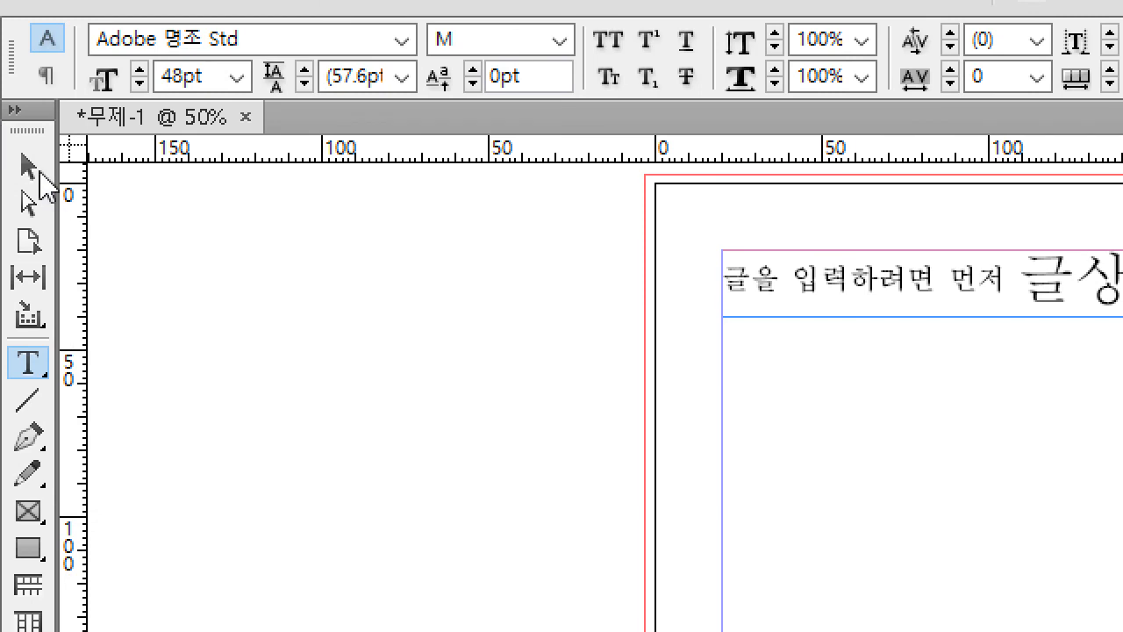
{"action": "left_click", "coordinate": [39, 172]}
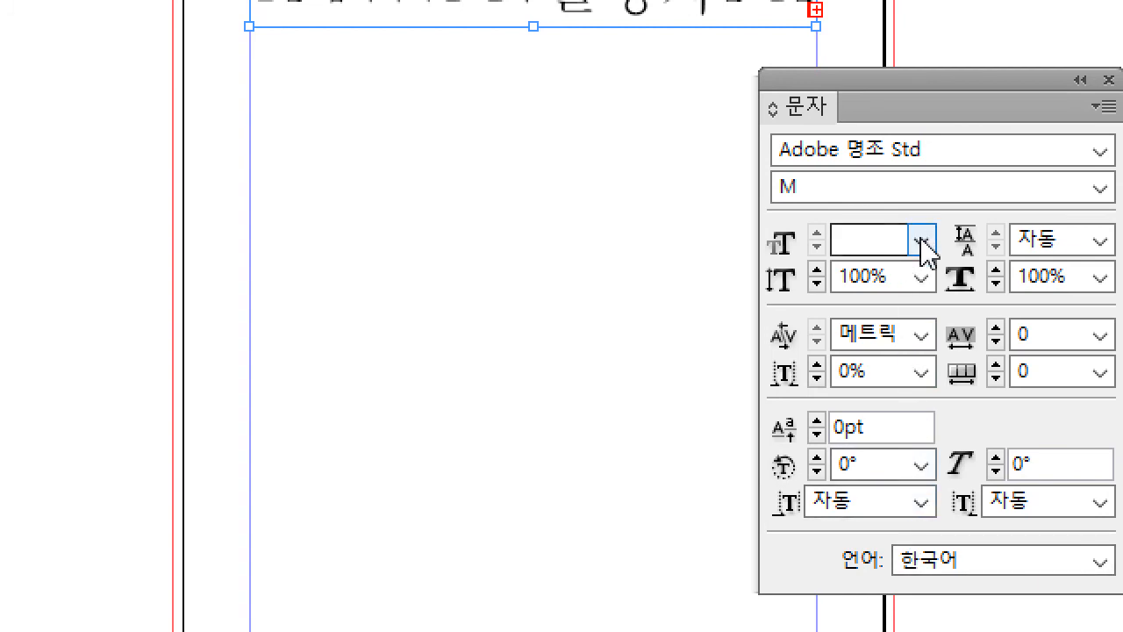
{"action": "left_click", "coordinate": [921, 238]}
{"action": "left_click", "coordinate": [888, 516]}
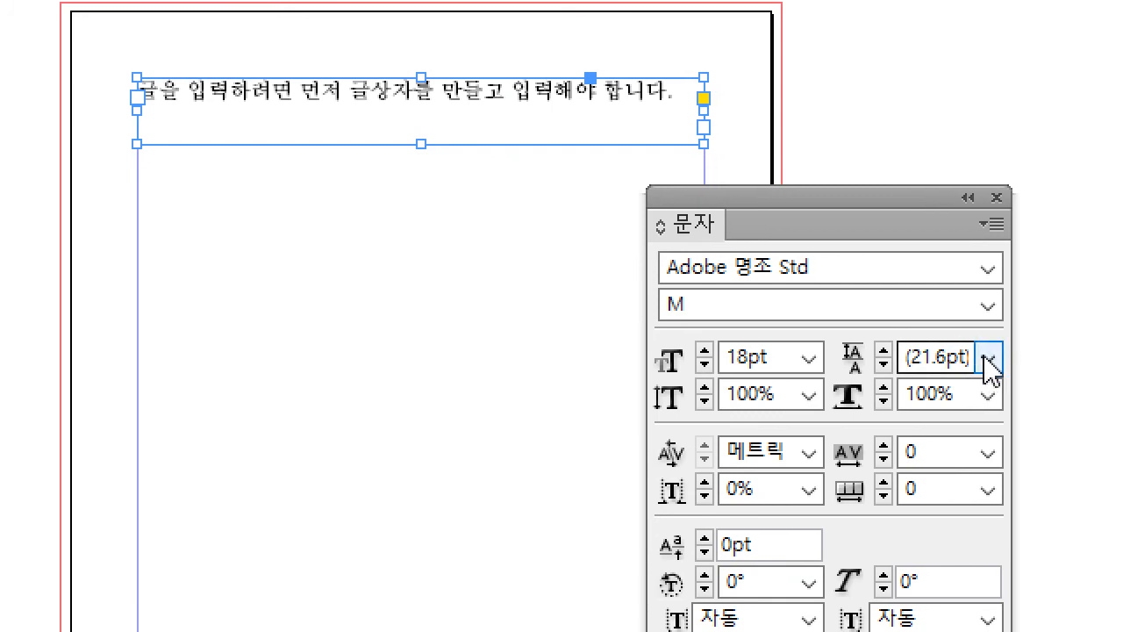
Look through the preset values offered for the frame text's leading, vertical scale and kerning.
{"action": "left_click", "coordinate": [998, 359]}
{"action": "left_click", "coordinate": [985, 355]}
{"action": "left_click", "coordinate": [985, 355]}
{"action": "left_click", "coordinate": [985, 355]}
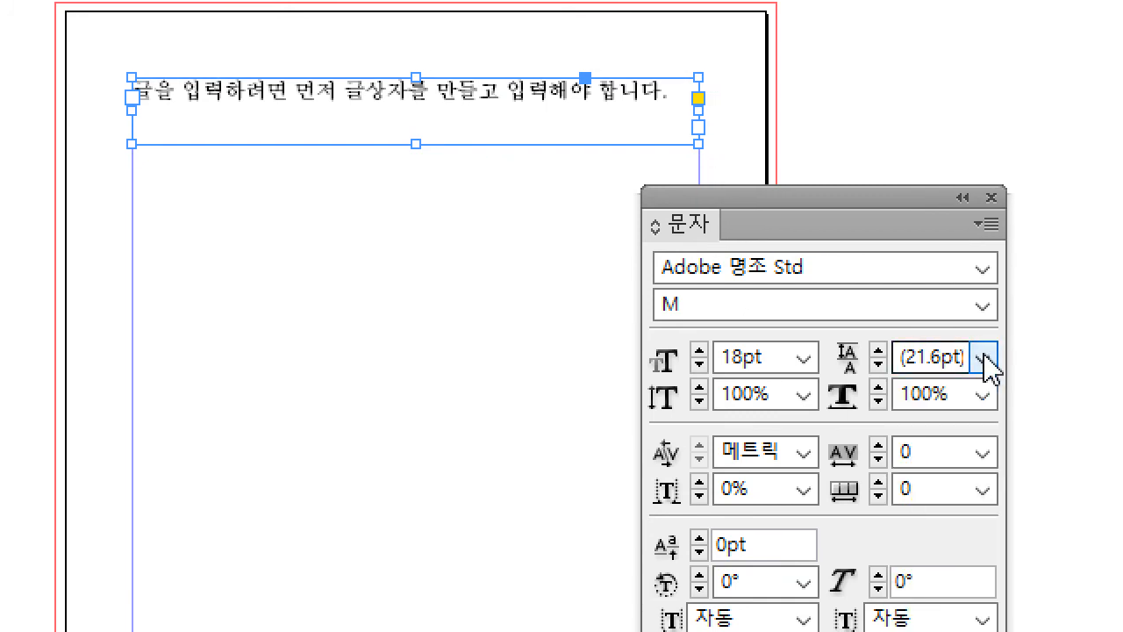
{"action": "left_click", "coordinate": [804, 395]}
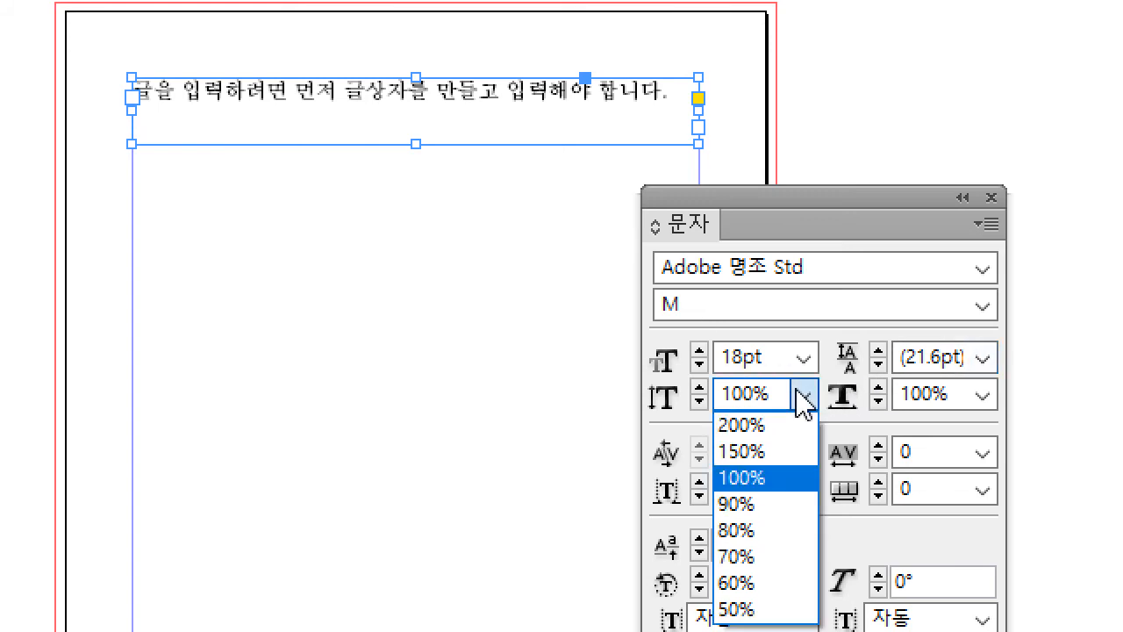
{"action": "left_click", "coordinate": [804, 395]}
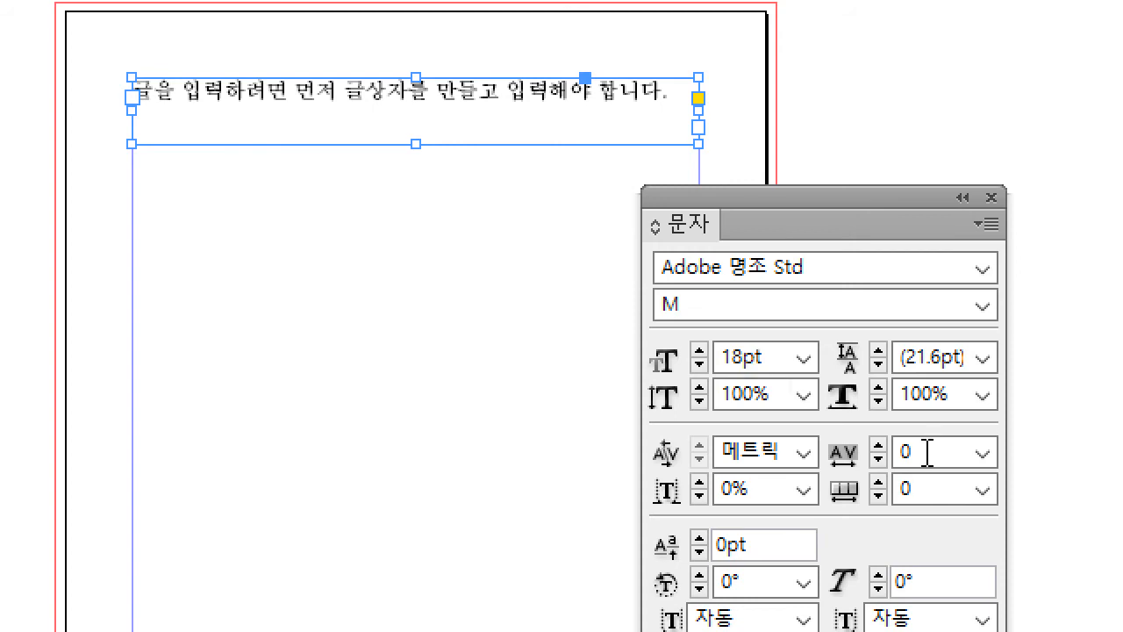
{"action": "left_click", "coordinate": [802, 454]}
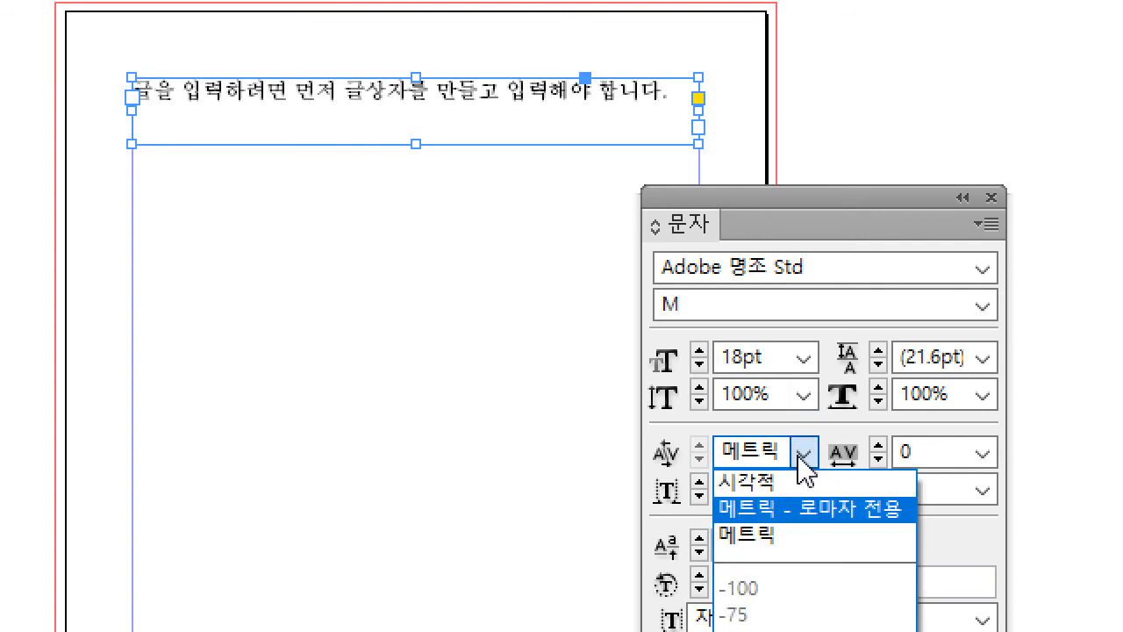
{"action": "left_click", "coordinate": [799, 455]}
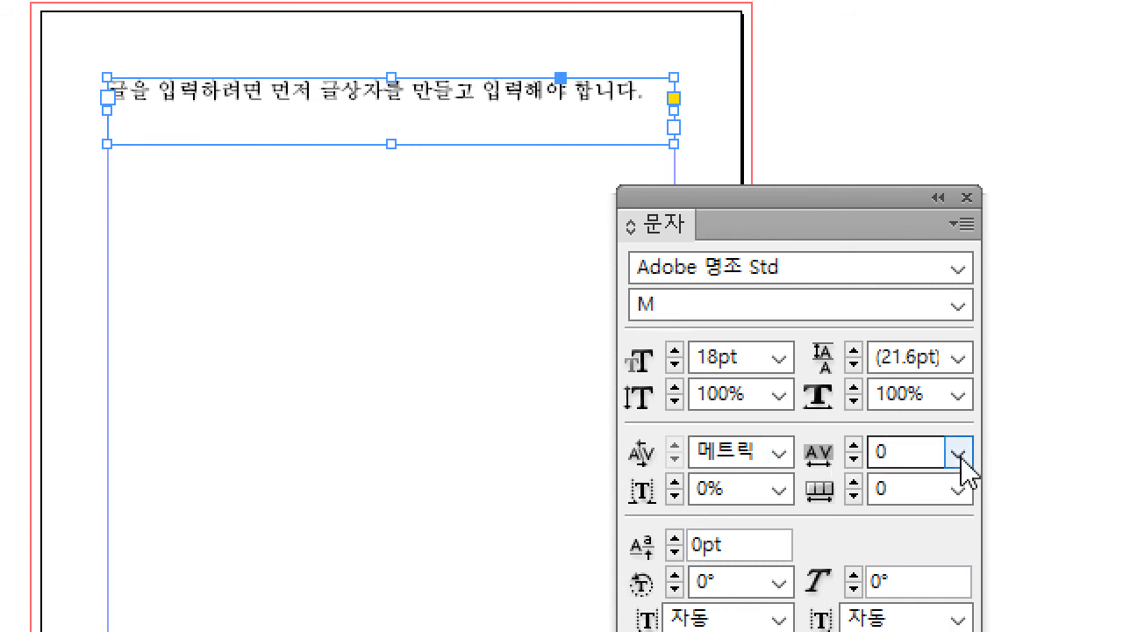
Try tracking values of -75 and -50 on the frame's text and return the tracking to 0.
{"action": "left_click", "coordinate": [959, 453]}
{"action": "left_click", "coordinate": [959, 514]}
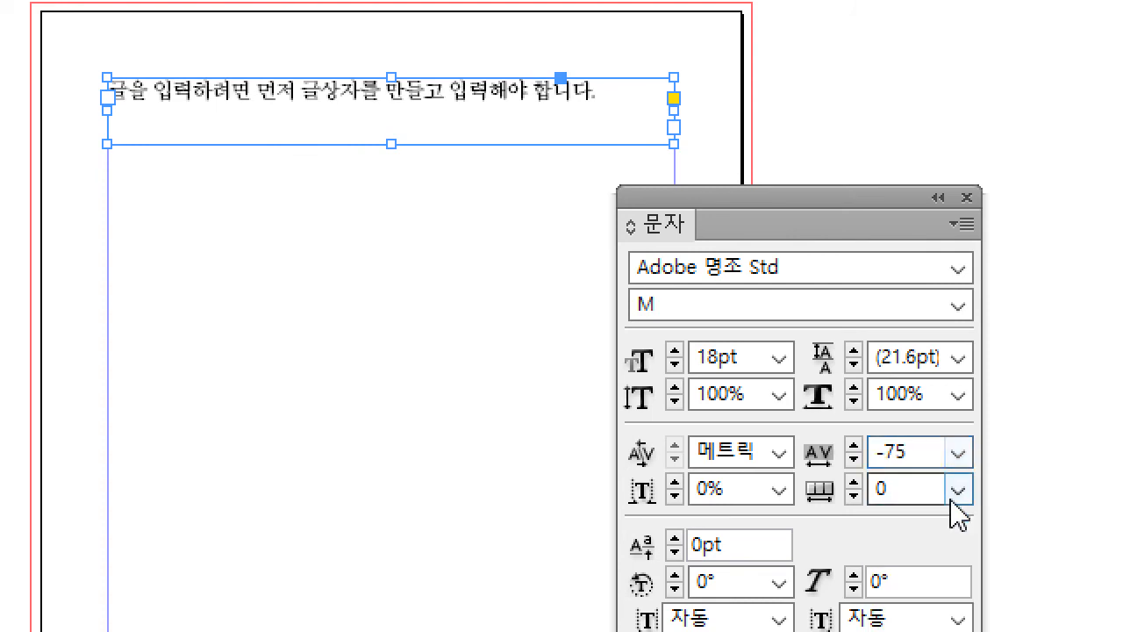
{"action": "left_click", "coordinate": [963, 463]}
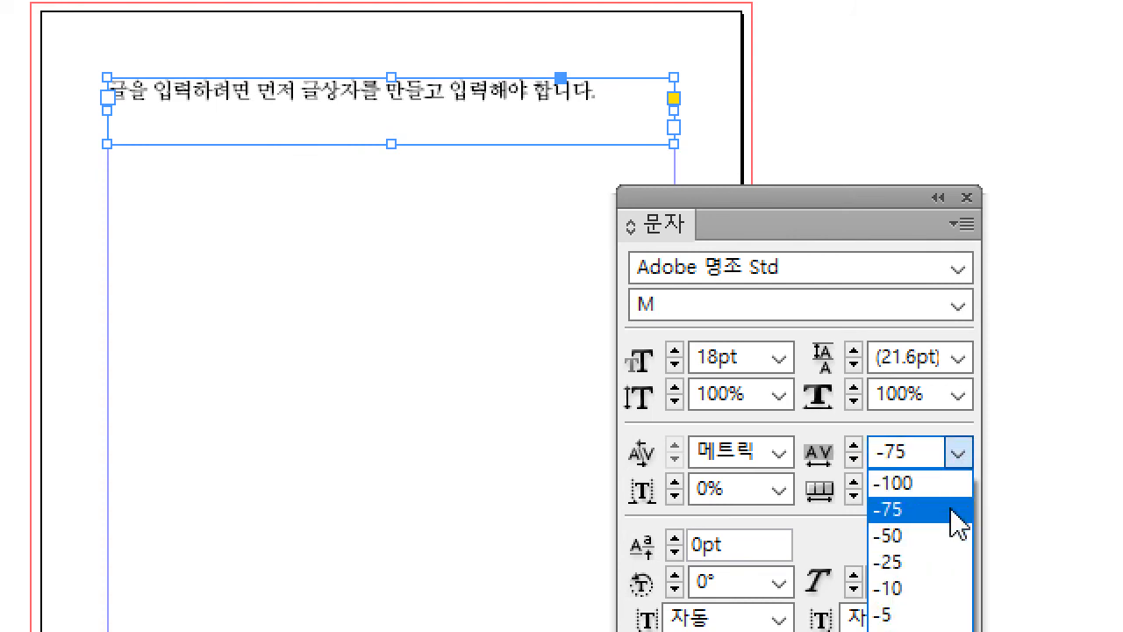
{"action": "left_click", "coordinate": [957, 535]}
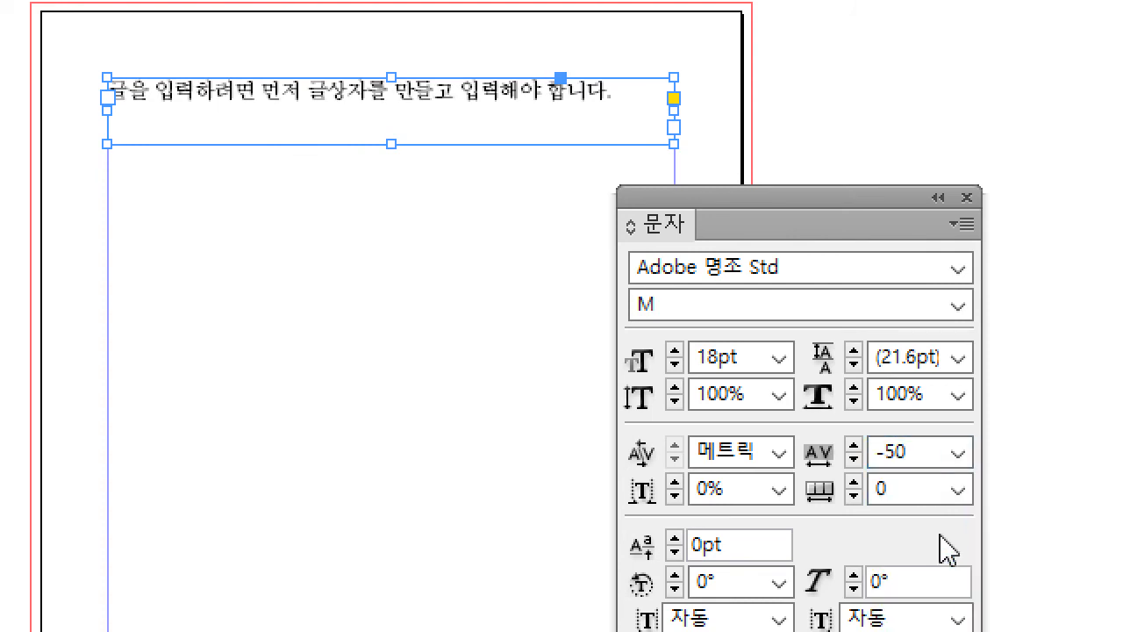
{"action": "left_click", "coordinate": [960, 454]}
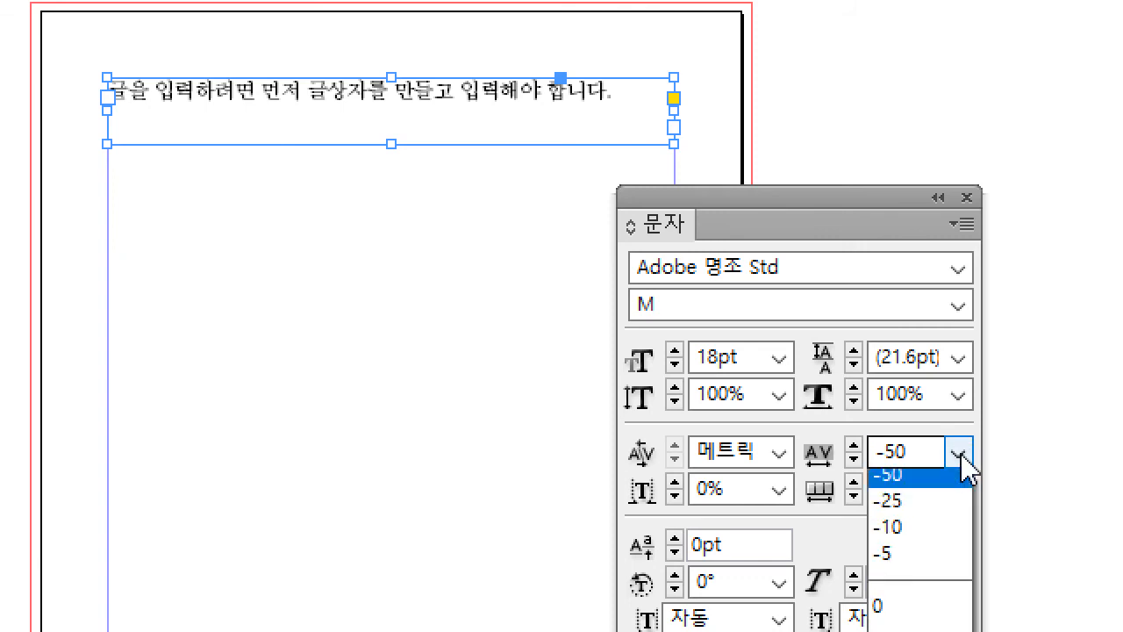
{"action": "left_click", "coordinate": [956, 631]}
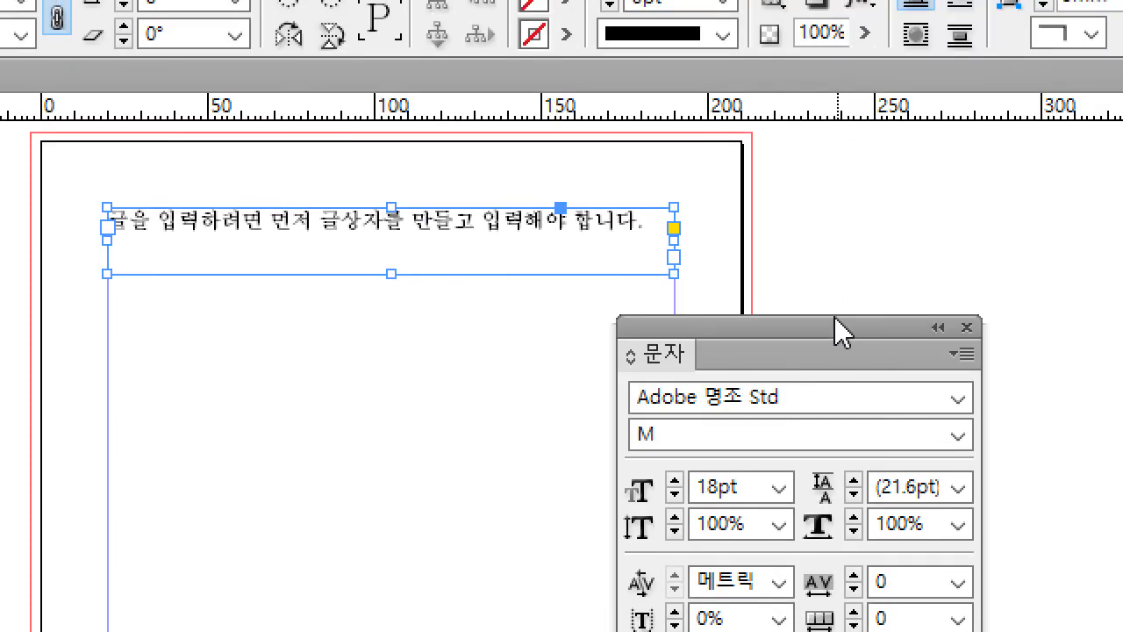
Move the Character panel beside the text frame and practise selecting the first and last parts of the sentence.
{"action": "left_click_drag", "start_coordinate": [817, 325], "coordinate": [884, 194]}
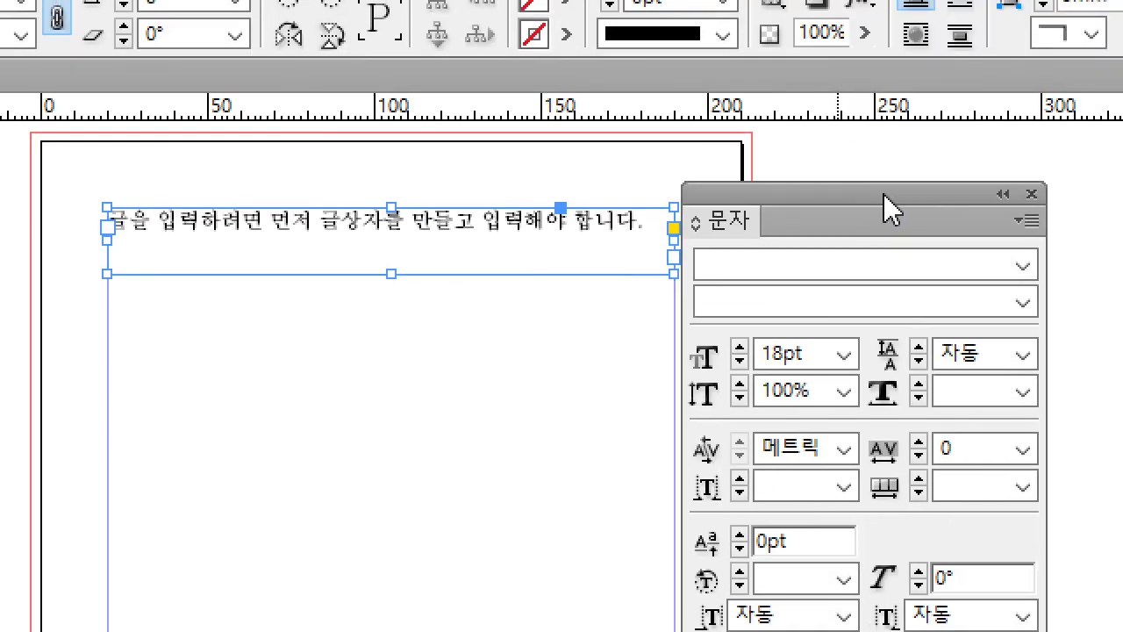
{"action": "left_click", "coordinate": [505, 217]}
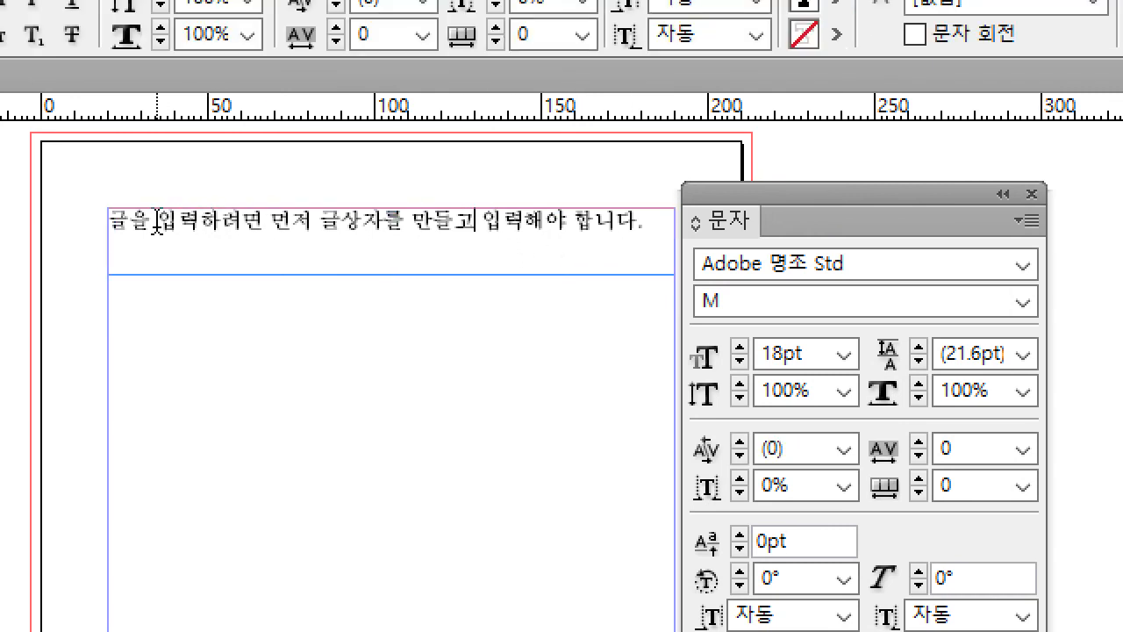
{"action": "left_click_drag", "start_coordinate": [108, 220], "coordinate": [465, 221]}
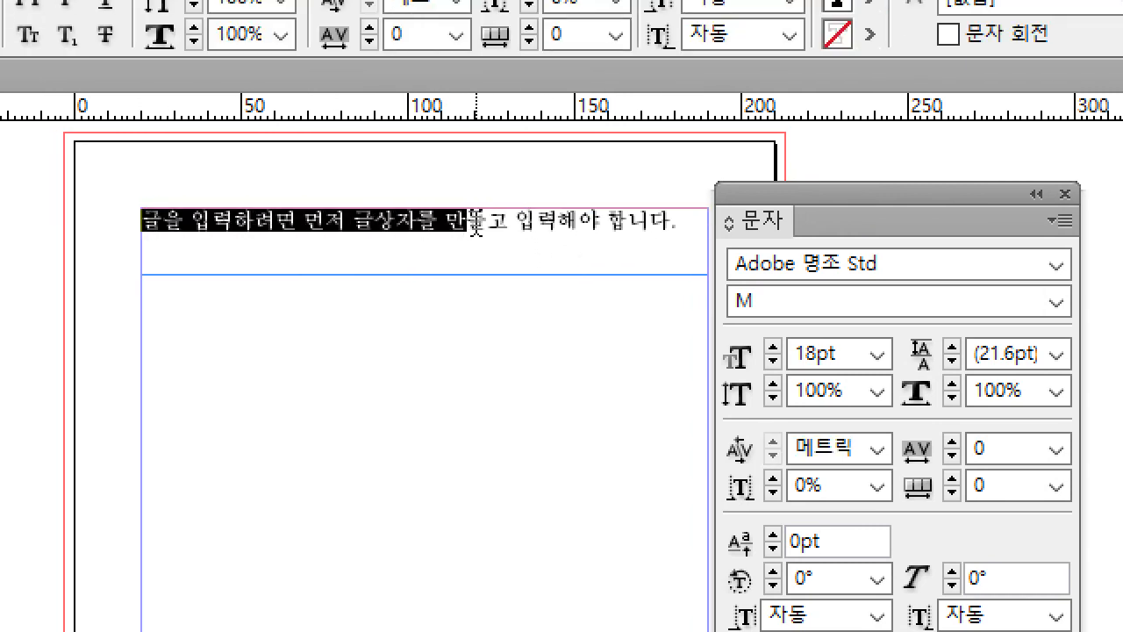
{"action": "left_click", "coordinate": [469, 221]}
{"action": "key", "text": "shift+End"}
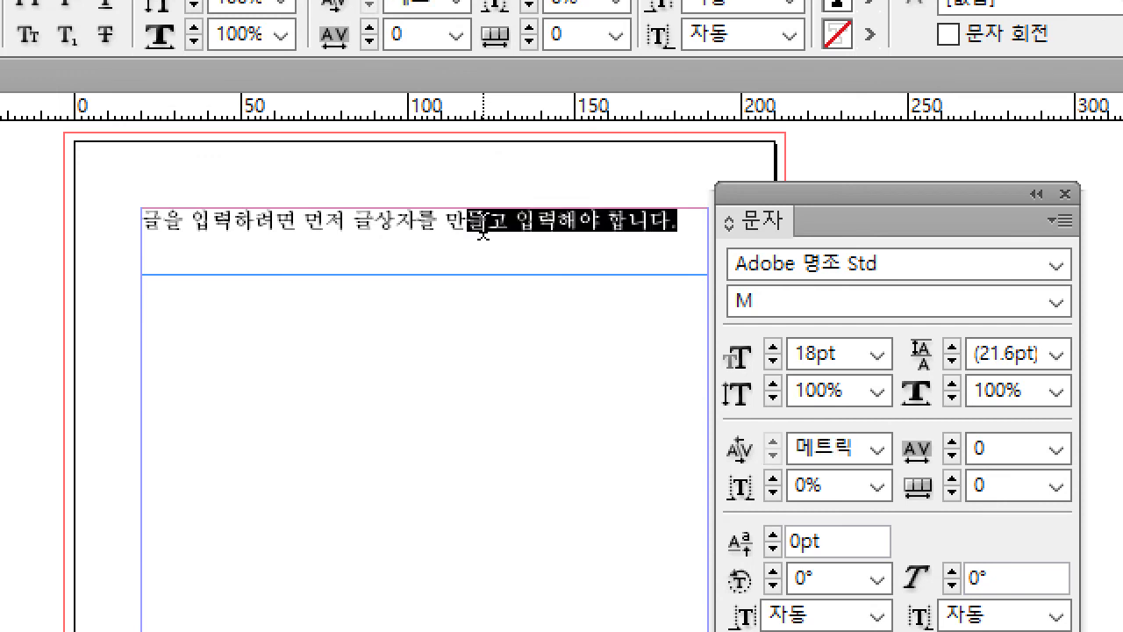
{"action": "left_click", "coordinate": [482, 228]}
Select only the word 글상자 and raise it above the line with a baseline shift of 7pt.
{"action": "left_click_drag", "start_coordinate": [355, 221], "coordinate": [418, 224]}
{"action": "left_click", "coordinate": [772, 536]}
{"action": "left_click", "coordinate": [771, 536]}
{"action": "left_click", "coordinate": [773, 535]}
{"action": "left_click", "coordinate": [772, 535]}
{"action": "left_click", "coordinate": [772, 536]}
{"action": "left_click", "coordinate": [772, 536]}
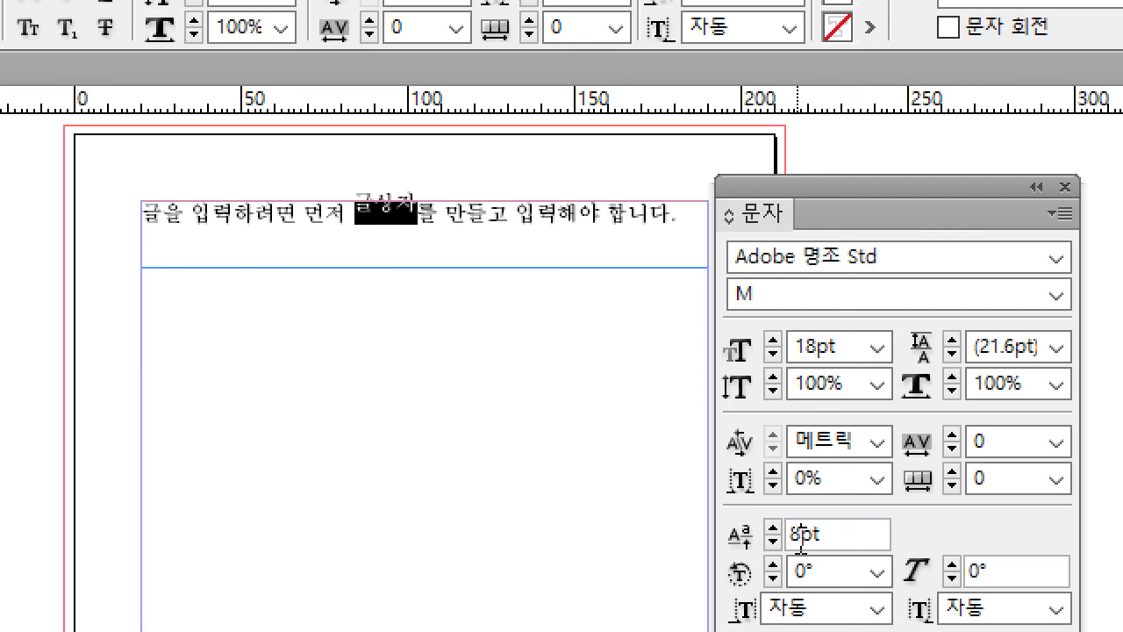
{"action": "scroll", "coordinate": [788, 531], "scroll_direction": "down", "scroll_amount": 1}
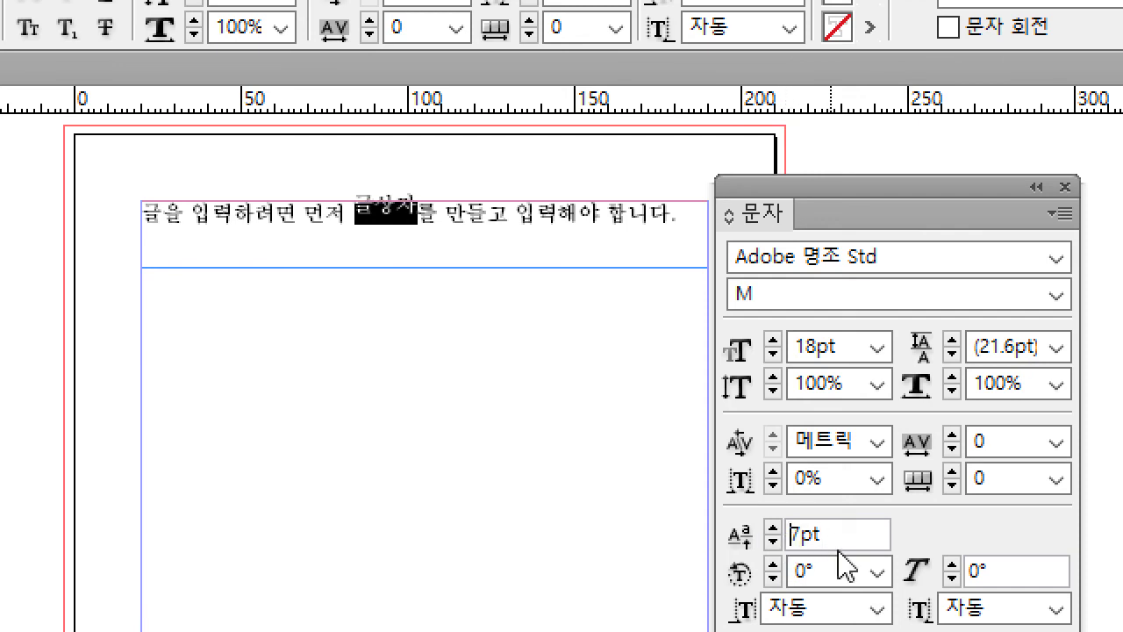
Lower the word 글상자 with a baseline shift of -7pt and reset its baseline shift to 0pt.
{"action": "type", "text": "-"}
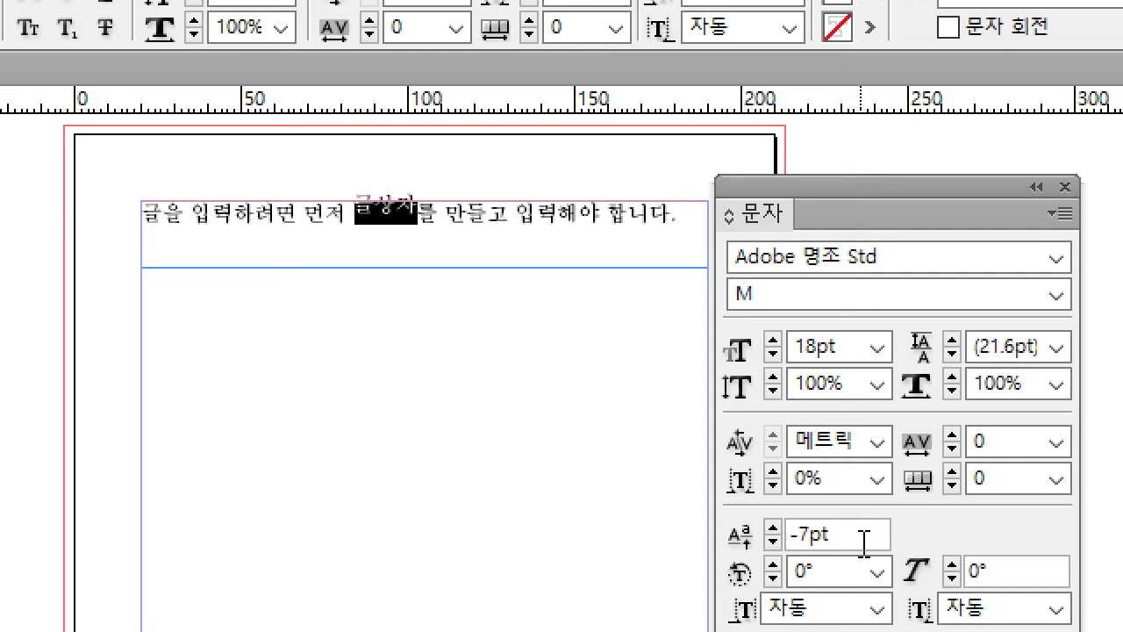
{"action": "left_click", "coordinate": [862, 571]}
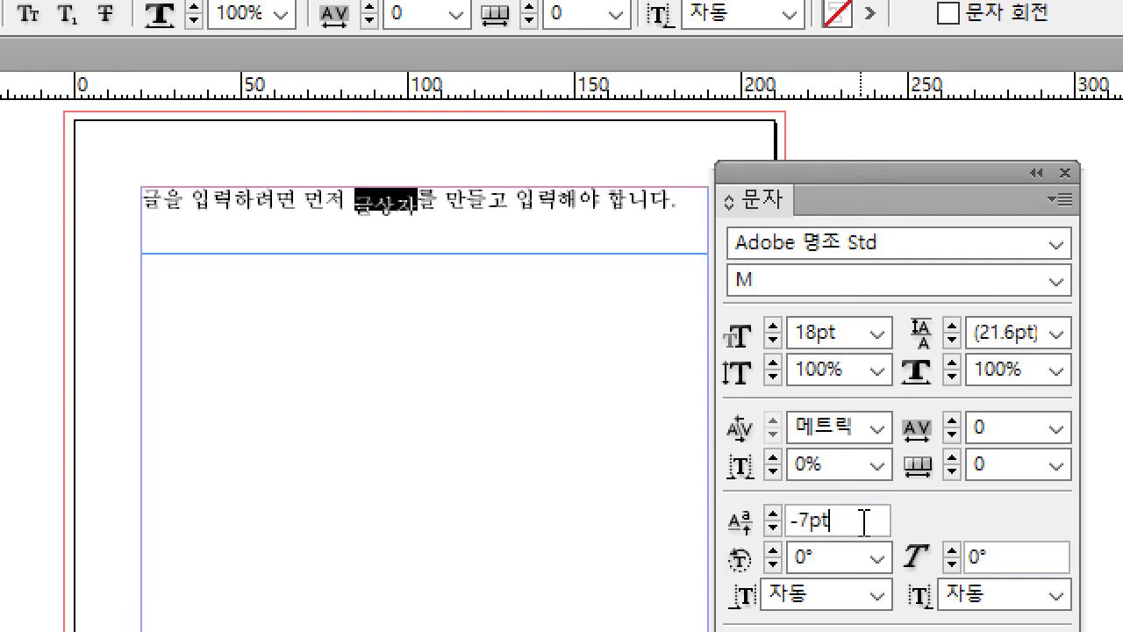
{"action": "left_click", "coordinate": [755, 516]}
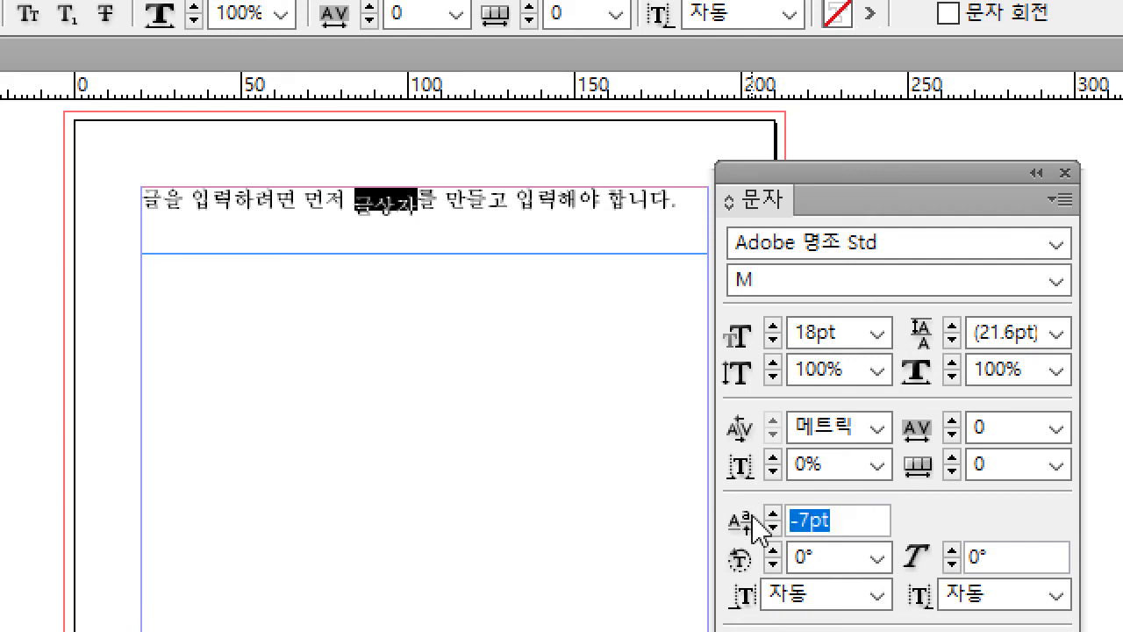
{"action": "type", "text": "0"}
{"action": "key", "text": "Return"}
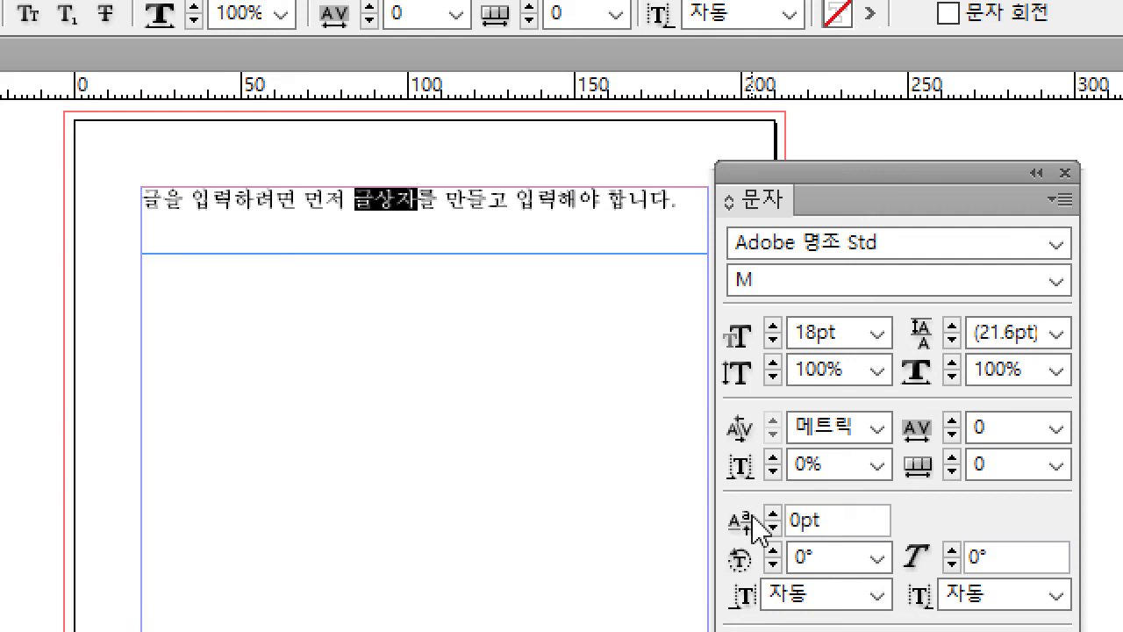
{"action": "left_click", "coordinate": [842, 525]}
Rotate the characters of the word 글상자 by 22° and deselect the word to view the effect.
{"action": "left_click", "coordinate": [773, 550]}
{"action": "left_click", "coordinate": [773, 550]}
{"action": "left_click", "coordinate": [774, 549]}
{"action": "left_click", "coordinate": [773, 548]}
{"action": "left_click", "coordinate": [774, 549]}
{"action": "left_click", "coordinate": [774, 549]}
{"action": "left_click", "coordinate": [774, 548]}
{"action": "left_click", "coordinate": [774, 548]}
{"action": "left_click", "coordinate": [774, 549]}
{"action": "left_click", "coordinate": [774, 548]}
{"action": "left_click", "coordinate": [774, 548]}
{"action": "left_click", "coordinate": [774, 549]}
{"action": "left_click", "coordinate": [773, 548]}
{"action": "left_click", "coordinate": [774, 548]}
{"action": "left_click", "coordinate": [774, 549]}
{"action": "left_click", "coordinate": [774, 548]}
{"action": "left_click", "coordinate": [774, 548]}
{"action": "left_click", "coordinate": [773, 548]}
{"action": "left_click", "coordinate": [773, 548]}
{"action": "left_click", "coordinate": [774, 549]}
{"action": "left_click", "coordinate": [774, 549]}
{"action": "left_click", "coordinate": [774, 548]}
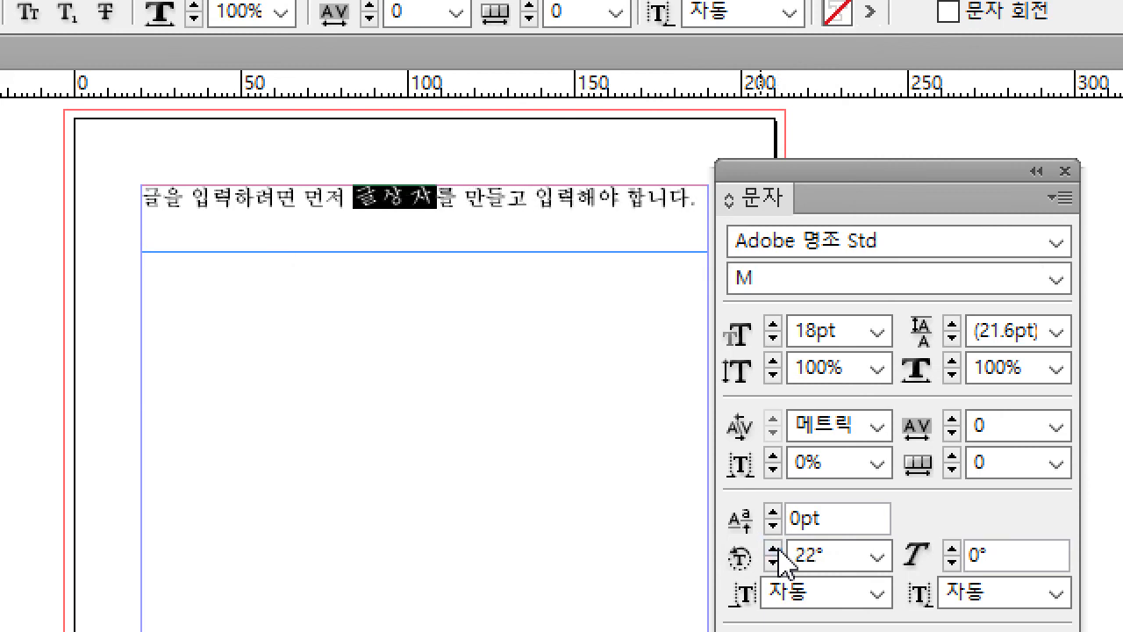
{"action": "left_click", "coordinate": [485, 198]}
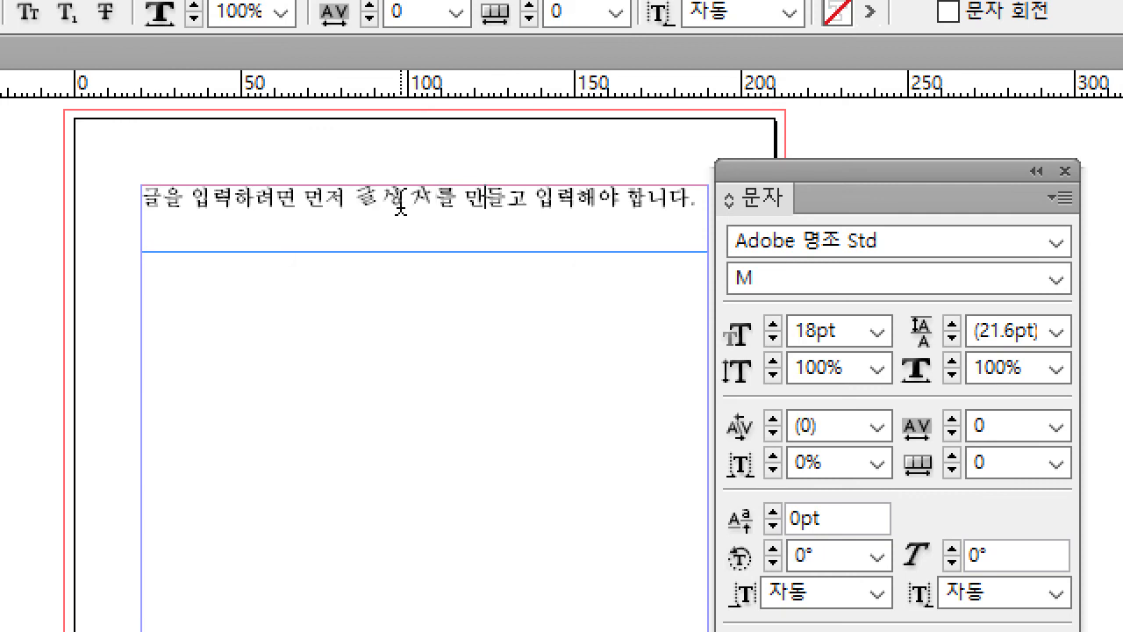
Reselect the word 글상자 and reset its character rotation to 0°.
{"action": "left_click_drag", "start_coordinate": [354, 197], "coordinate": [423, 198]}
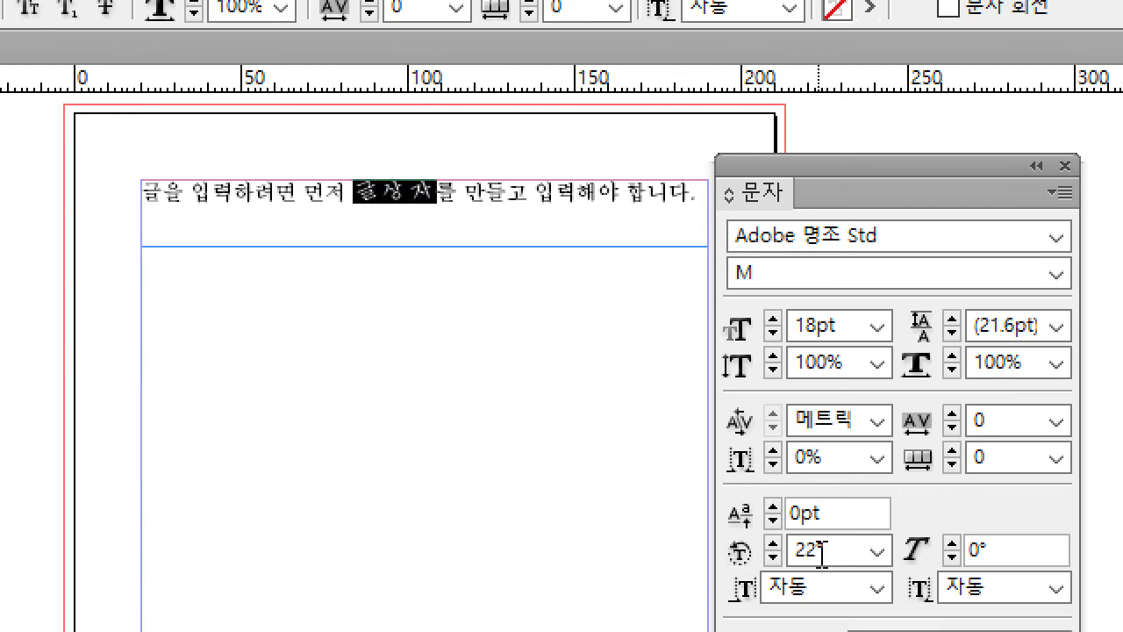
{"action": "left_click_drag", "start_coordinate": [818, 550], "coordinate": [794, 550]}
{"action": "type", "text": "0"}
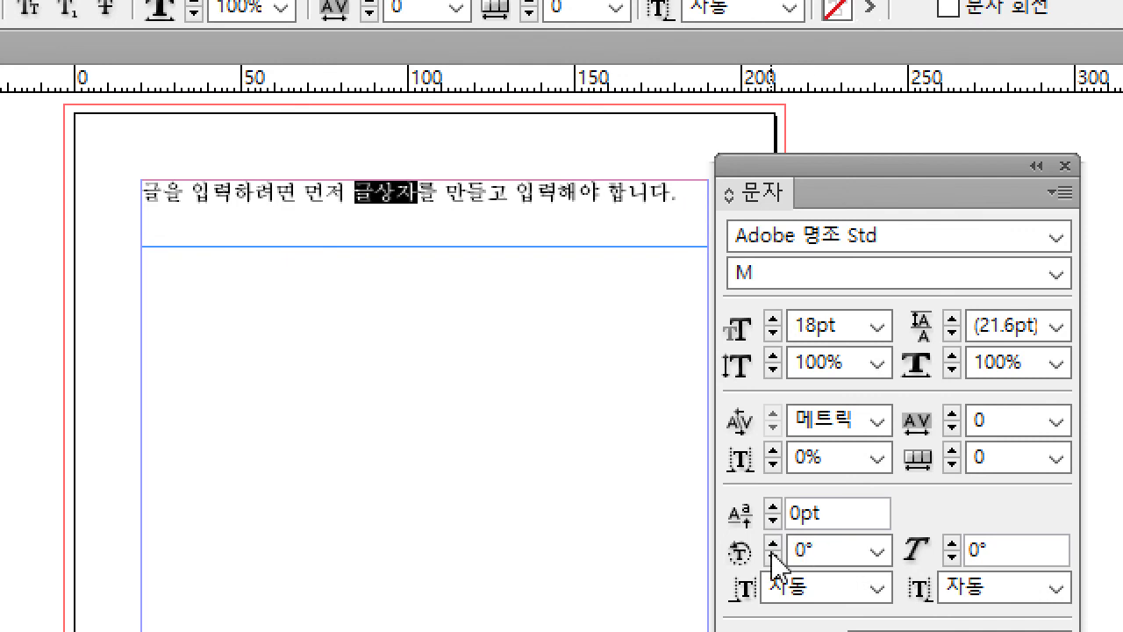
Skew the word 글상자 by 20° and deselect it to view the slanted characters.
{"action": "left_click", "coordinate": [952, 543]}
{"action": "left_click", "coordinate": [952, 543]}
{"action": "left_click", "coordinate": [952, 543]}
{"action": "left_click", "coordinate": [952, 544]}
{"action": "left_click", "coordinate": [952, 543]}
{"action": "left_click", "coordinate": [952, 543]}
{"action": "left_click", "coordinate": [952, 543]}
{"action": "left_click", "coordinate": [952, 543]}
{"action": "left_click", "coordinate": [952, 543]}
{"action": "left_click", "coordinate": [952, 543]}
{"action": "left_click", "coordinate": [952, 543]}
{"action": "left_click", "coordinate": [952, 543]}
{"action": "left_click", "coordinate": [952, 544]}
{"action": "left_click", "coordinate": [951, 543]}
{"action": "left_click", "coordinate": [952, 543]}
{"action": "left_click", "coordinate": [952, 543]}
{"action": "left_click", "coordinate": [952, 544]}
{"action": "left_click", "coordinate": [951, 543]}
{"action": "left_click", "coordinate": [952, 543]}
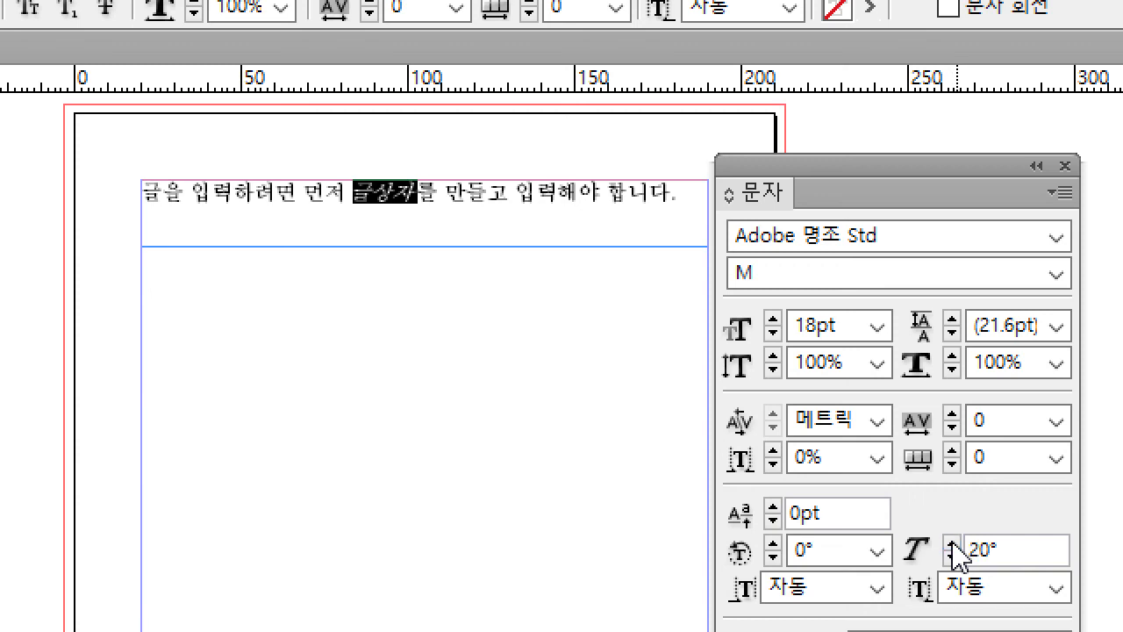
{"action": "left_click", "coordinate": [450, 193]}
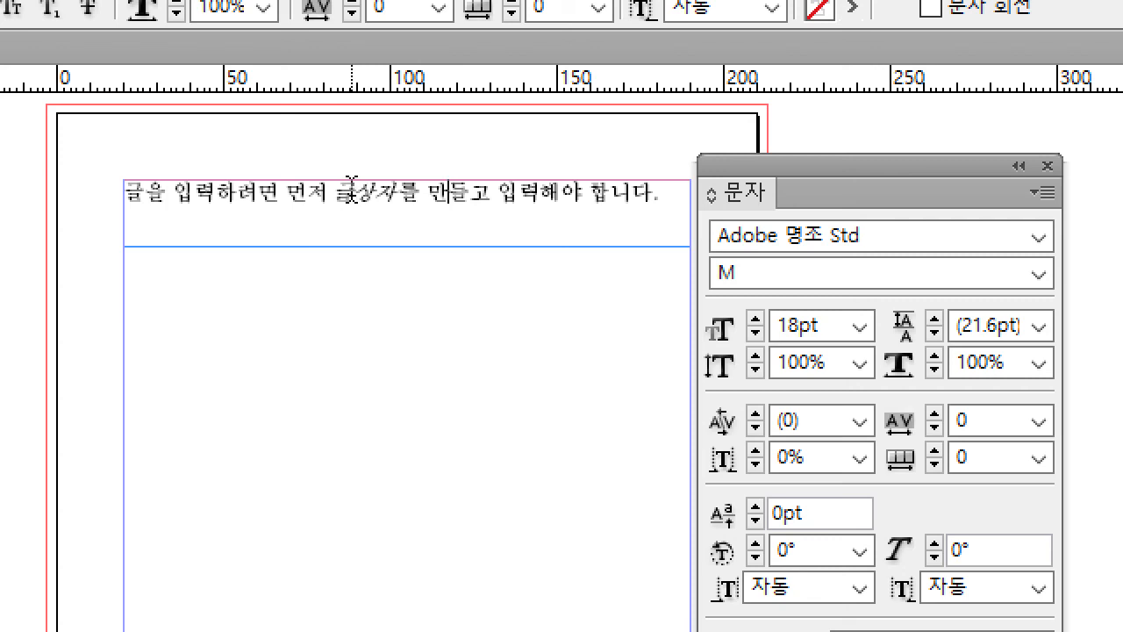
Reselect the slanted word 글상자 and reset its skew angle to 0°.
{"action": "left_click_drag", "start_coordinate": [344, 192], "coordinate": [395, 186]}
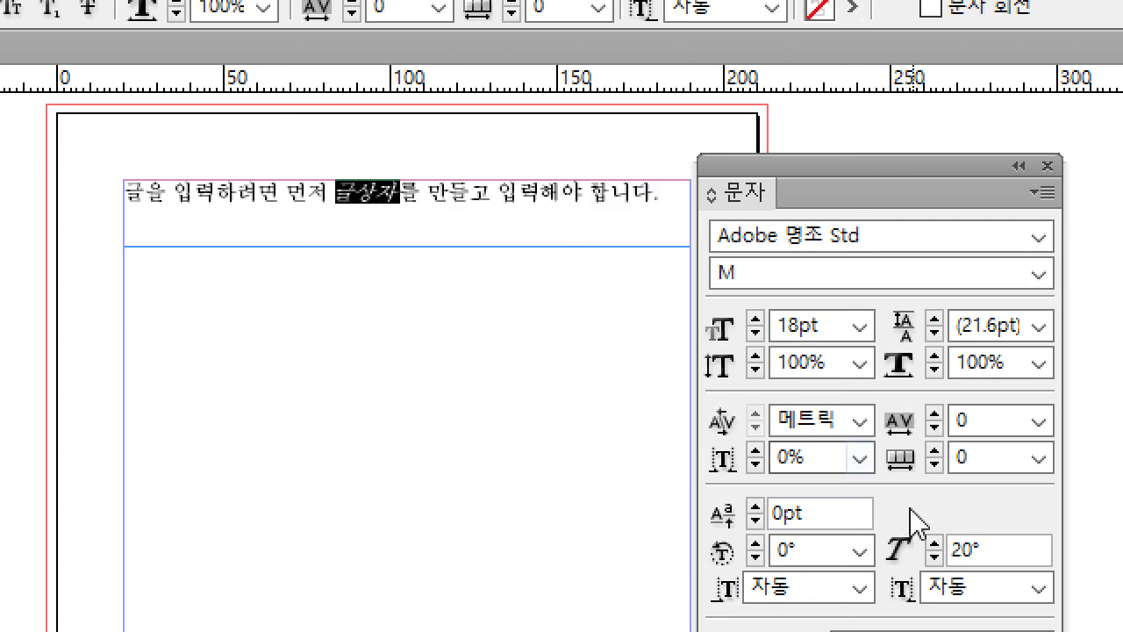
{"action": "double_click", "coordinate": [963, 545]}
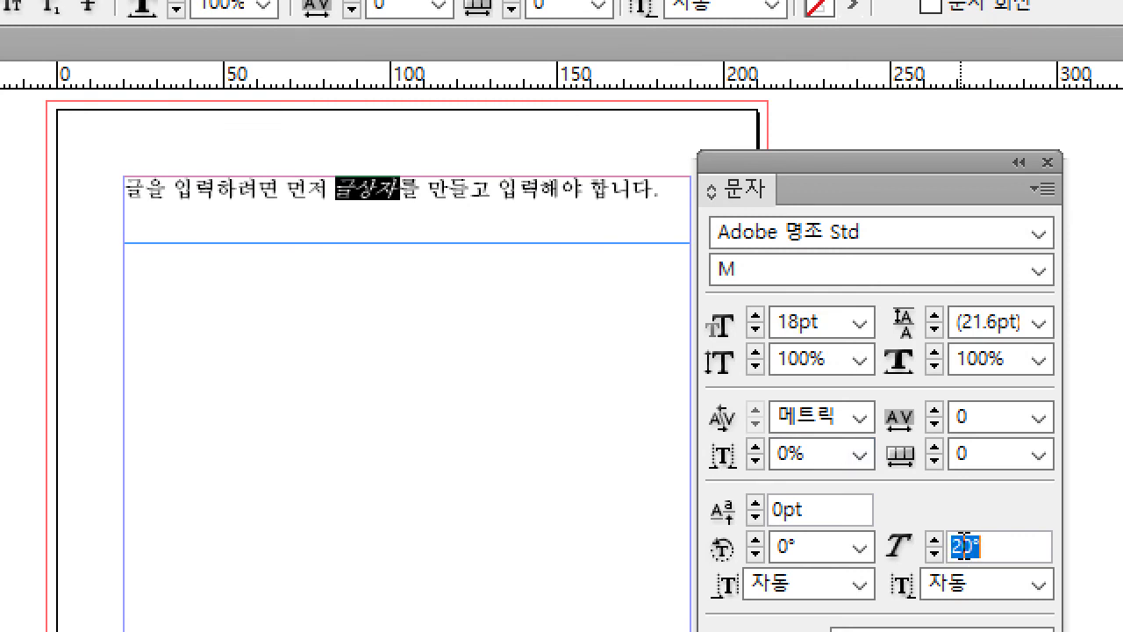
{"action": "type", "text": "0"}
{"action": "key", "text": "Return"}
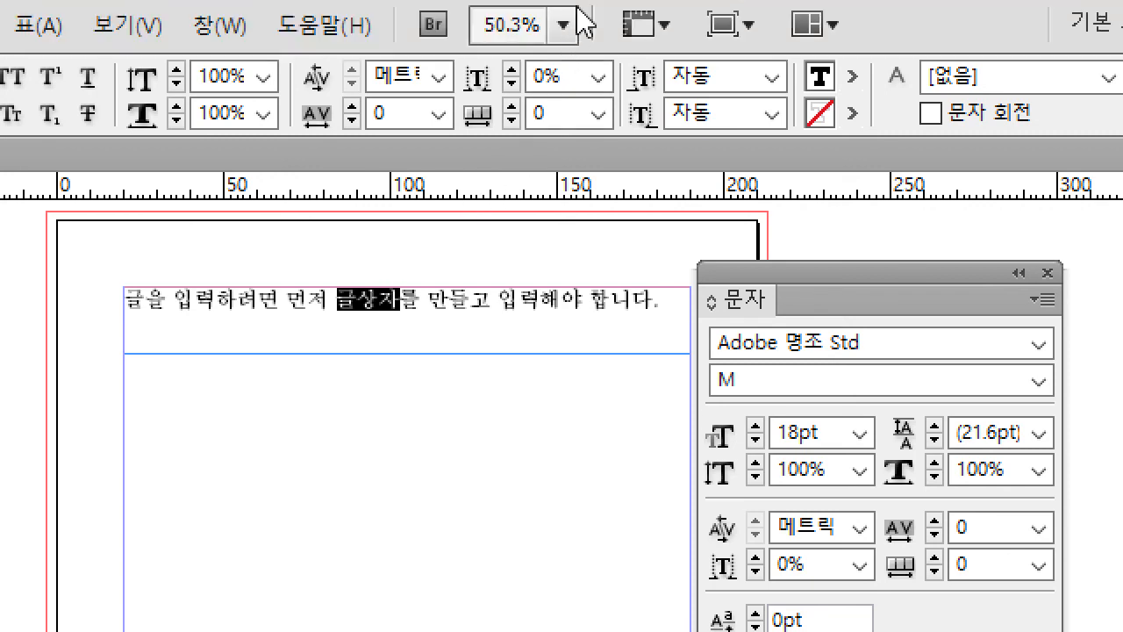
Try the yellow and magenta swatches as the fill of the word 글상자 and settle on red C=15 M=100 Y=100 K=0.
{"action": "left_click", "coordinate": [852, 77]}
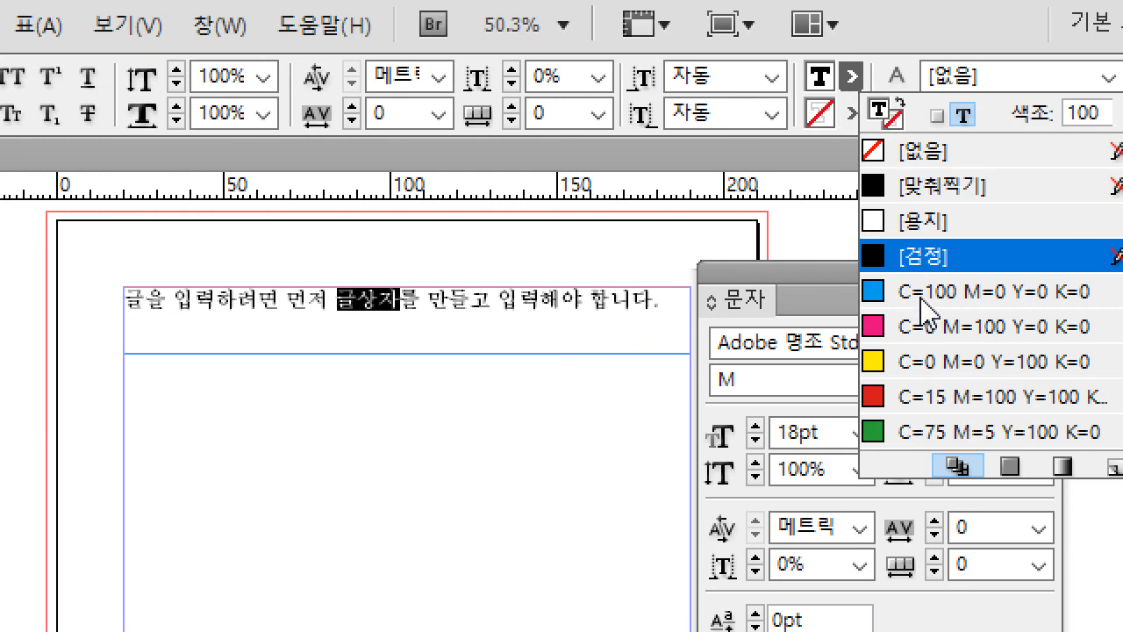
{"action": "left_click", "coordinate": [917, 409]}
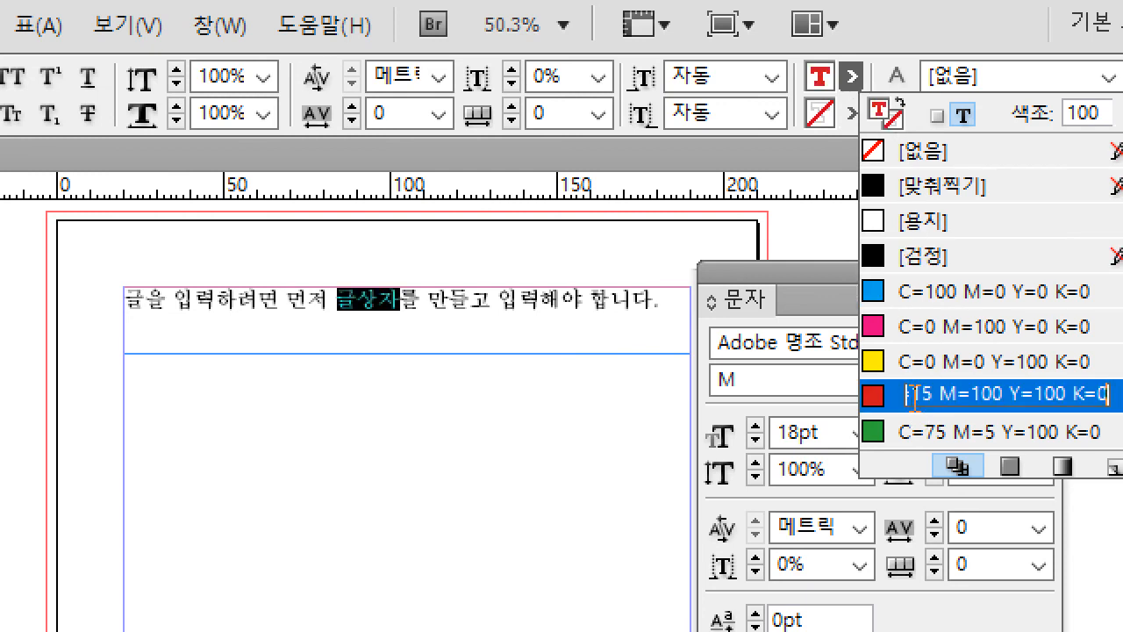
{"action": "left_click", "coordinate": [818, 150]}
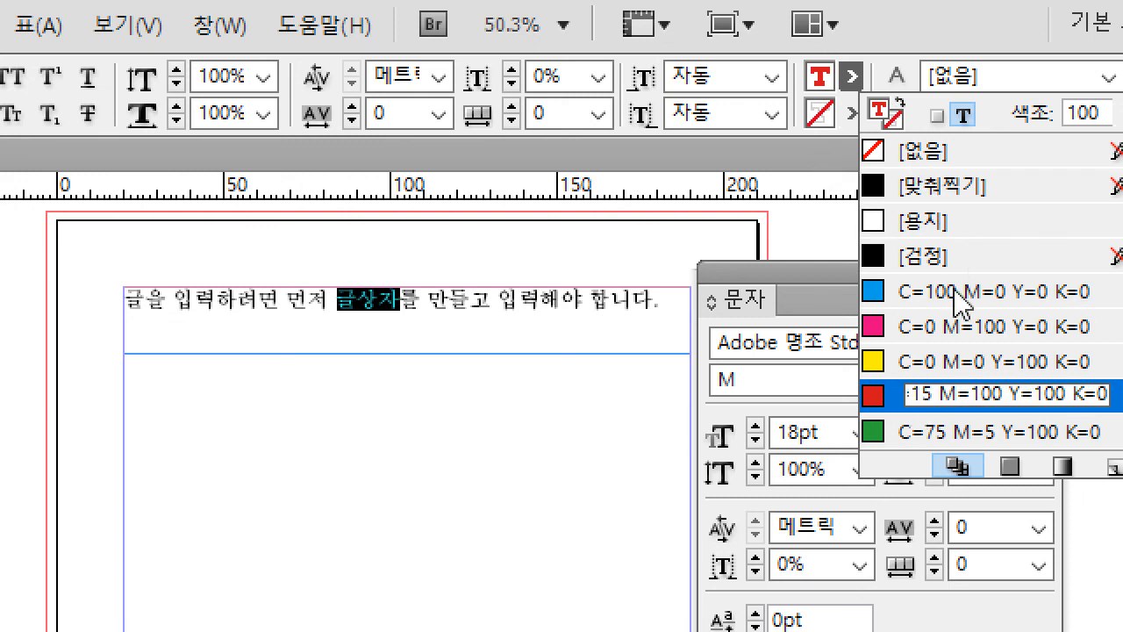
{"action": "left_click", "coordinate": [963, 361]}
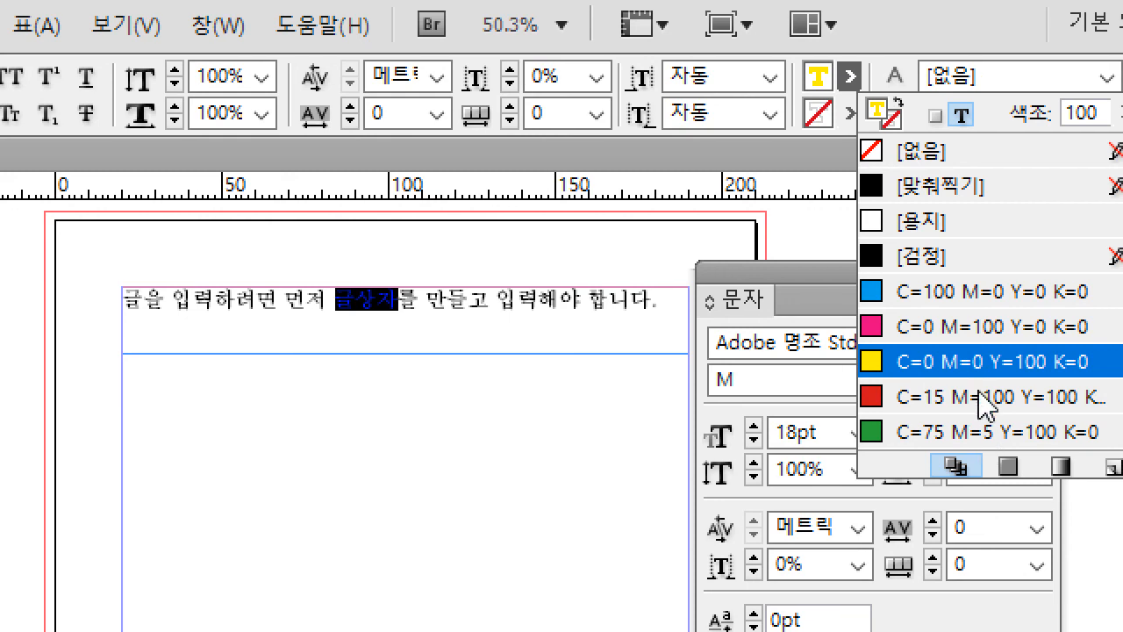
{"action": "left_click", "coordinate": [979, 390]}
{"action": "left_click", "coordinate": [973, 352]}
{"action": "left_click", "coordinate": [974, 327]}
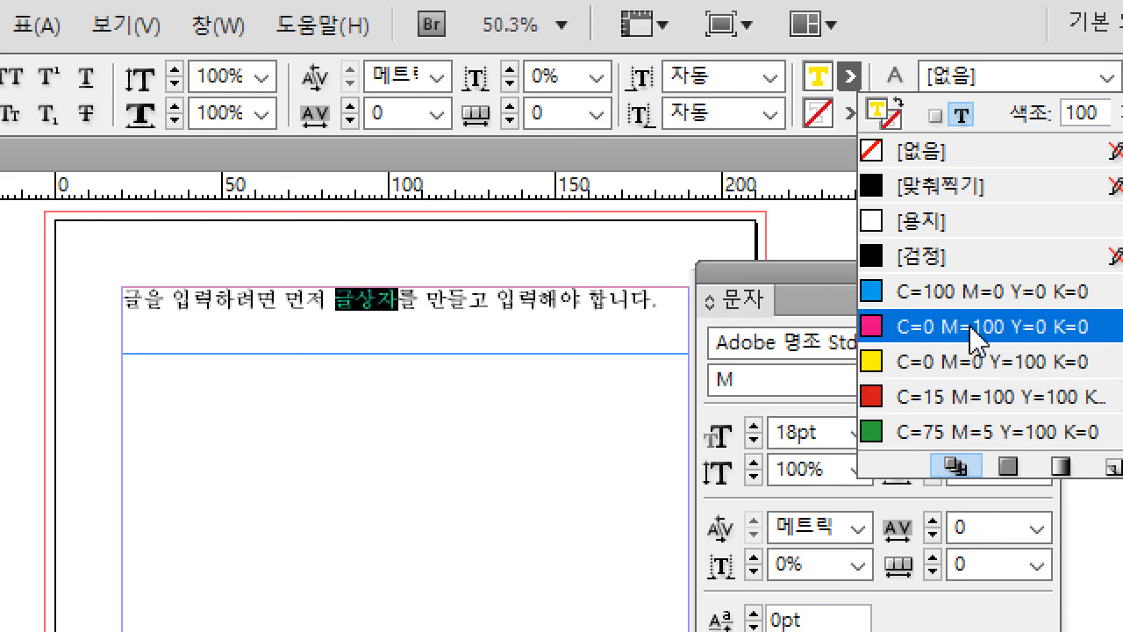
{"action": "left_click", "coordinate": [965, 371]}
{"action": "left_click", "coordinate": [958, 400]}
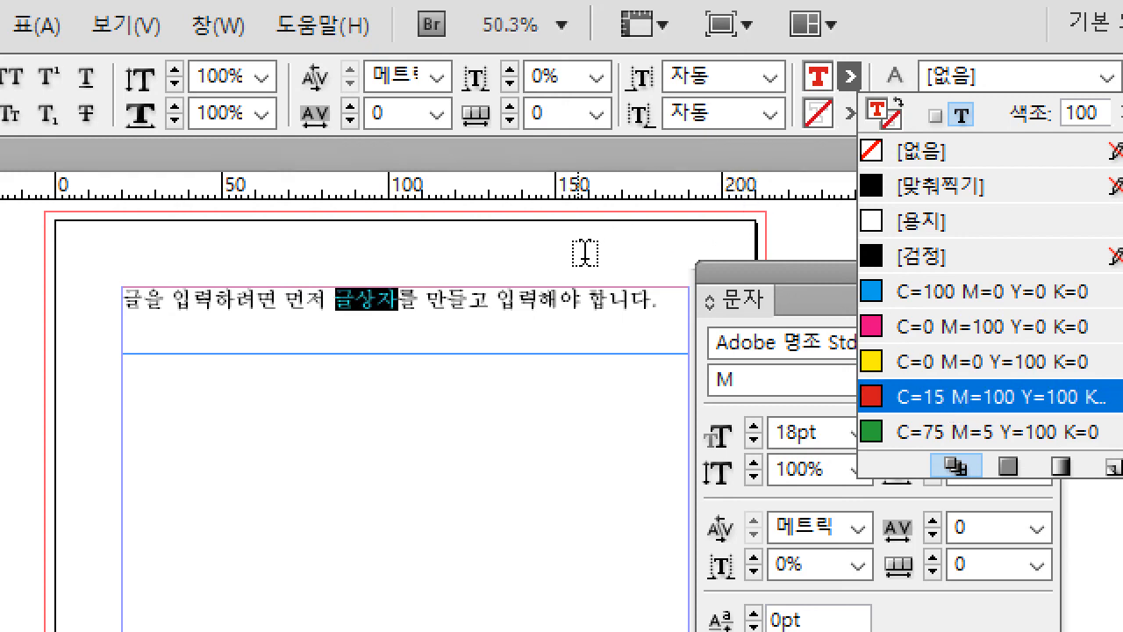
Deselect the word 글상자, move the Character panel lower, clear of the text line, and view the text fill swatches.
{"action": "left_click", "coordinate": [558, 298]}
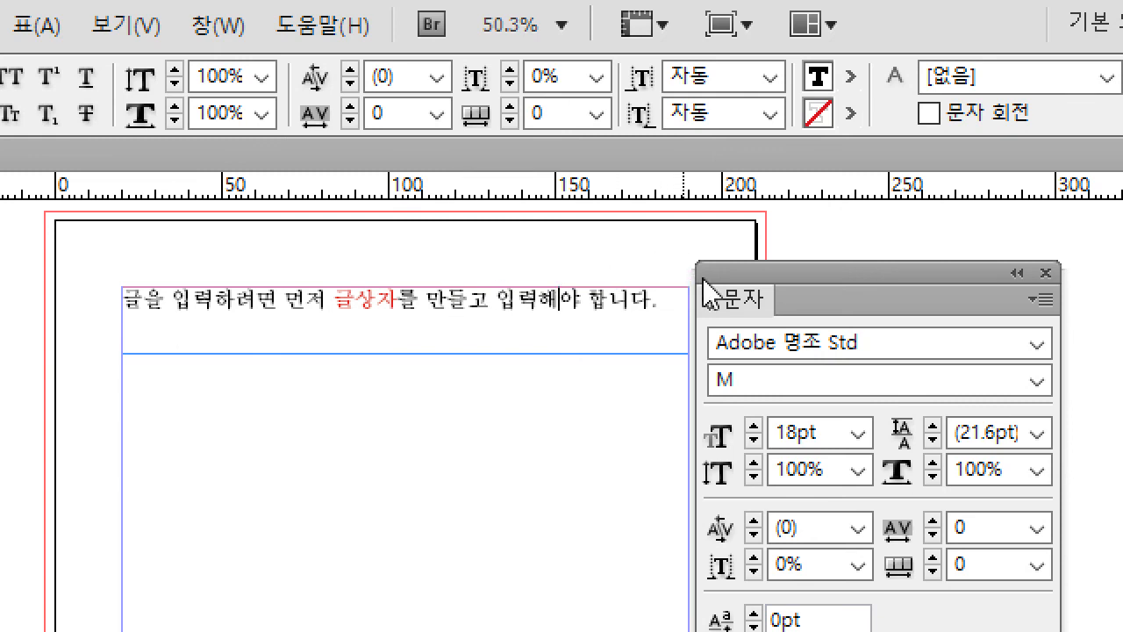
{"action": "left_click_drag", "start_coordinate": [713, 295], "coordinate": [716, 385]}
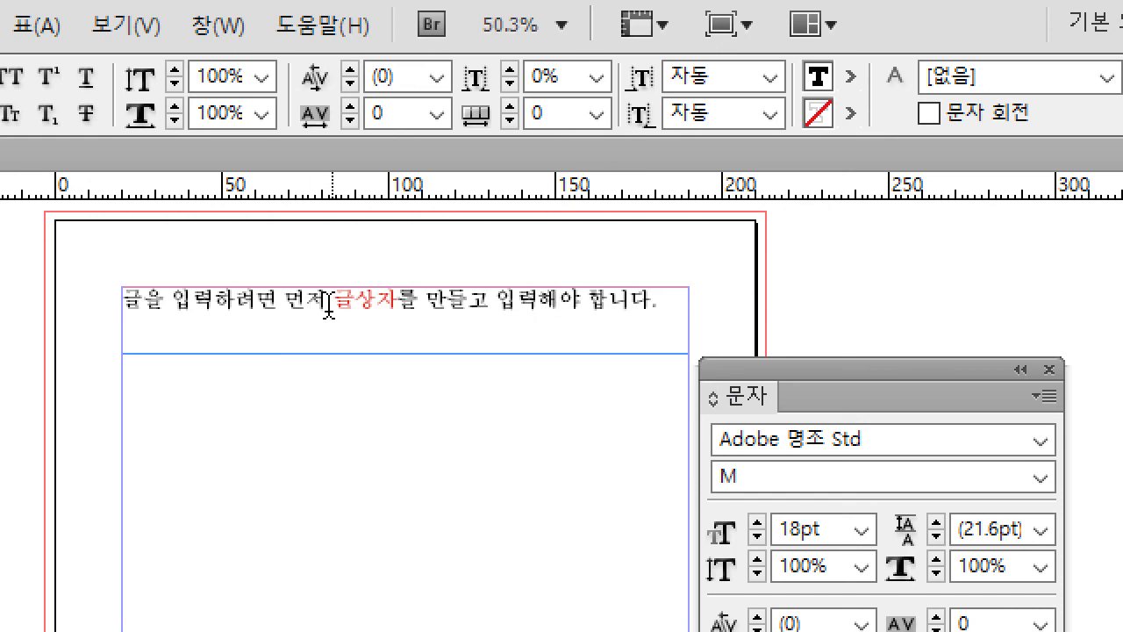
{"action": "left_click", "coordinate": [851, 83]}
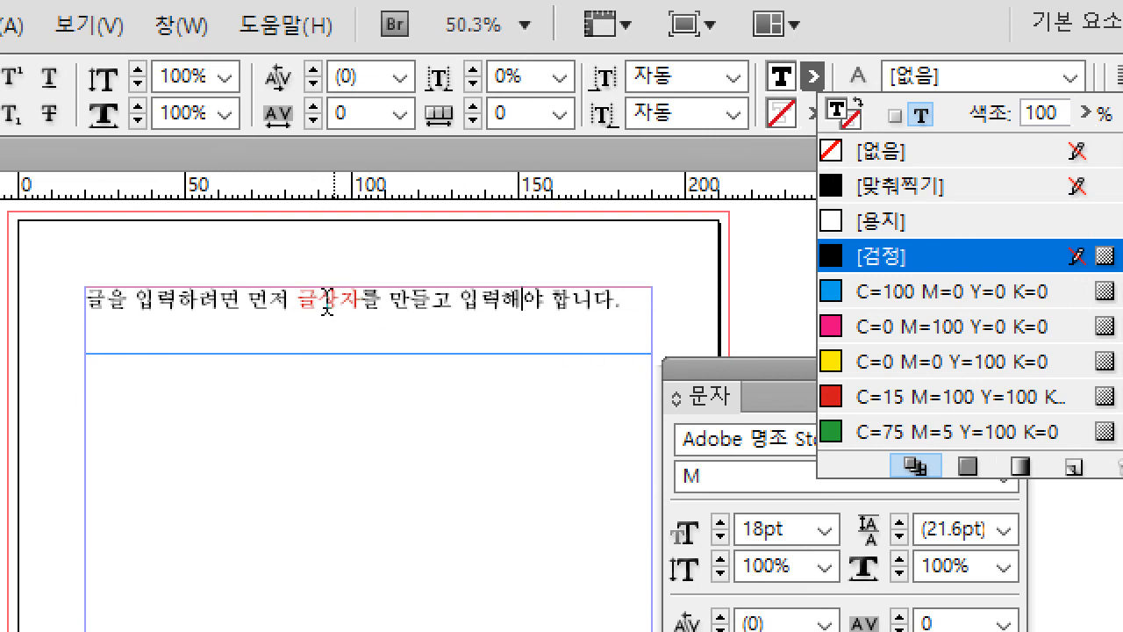
{"action": "left_click", "coordinate": [818, 82]}
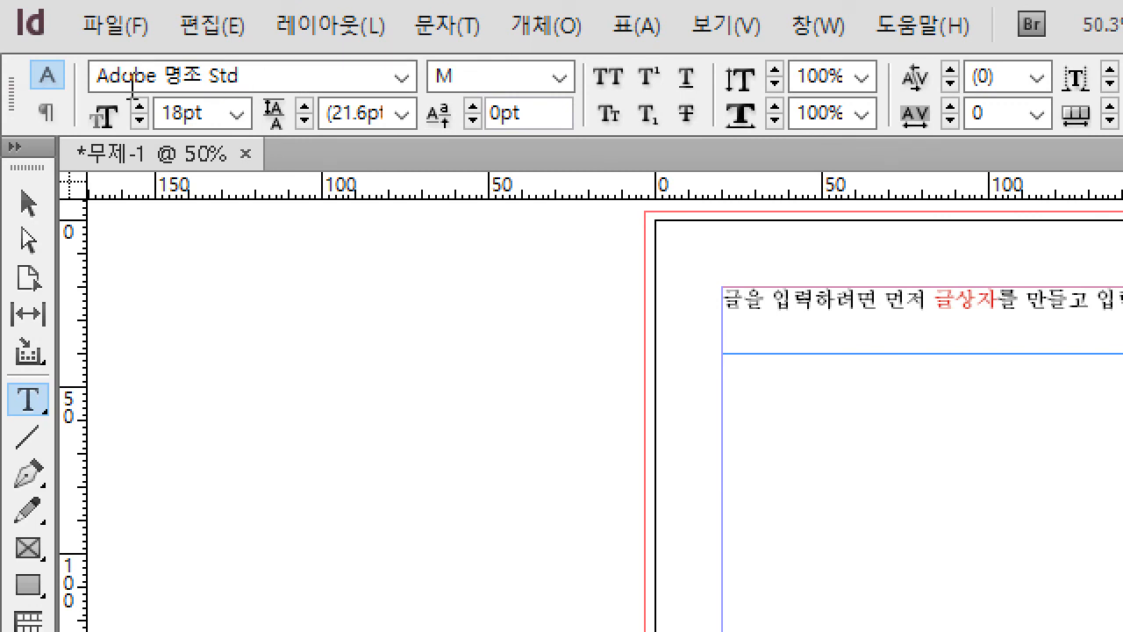
Show the paragraph formatting controls and give the sentence a one-character drop cap, trying heights of two and three lines.
{"action": "left_click", "coordinate": [44, 112]}
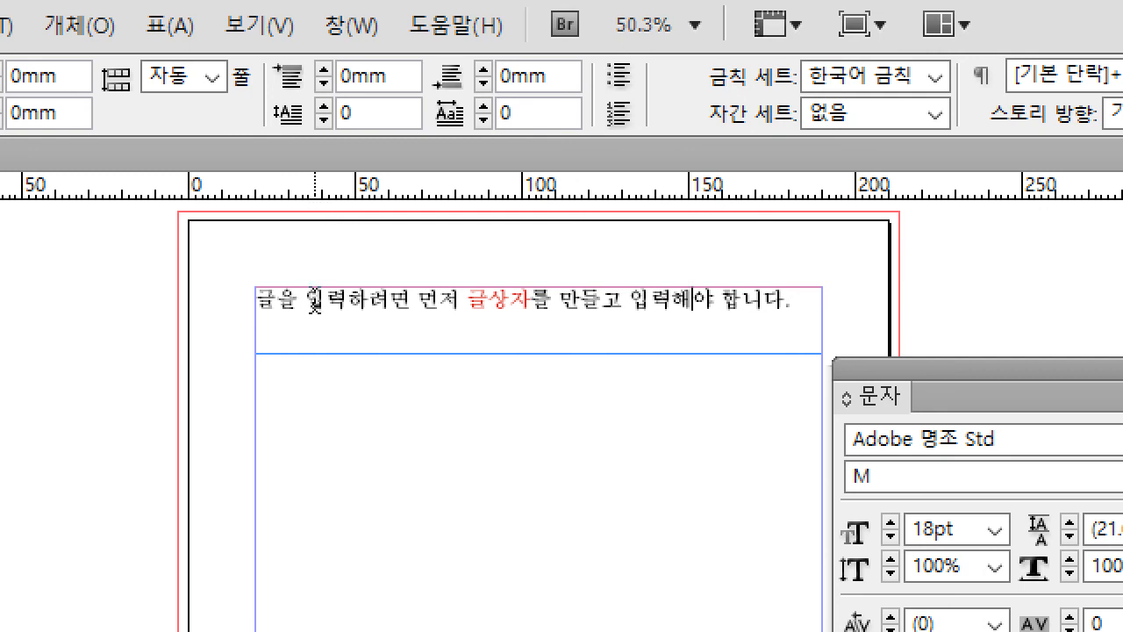
{"action": "left_click", "coordinate": [323, 107]}
{"action": "left_click", "coordinate": [323, 106]}
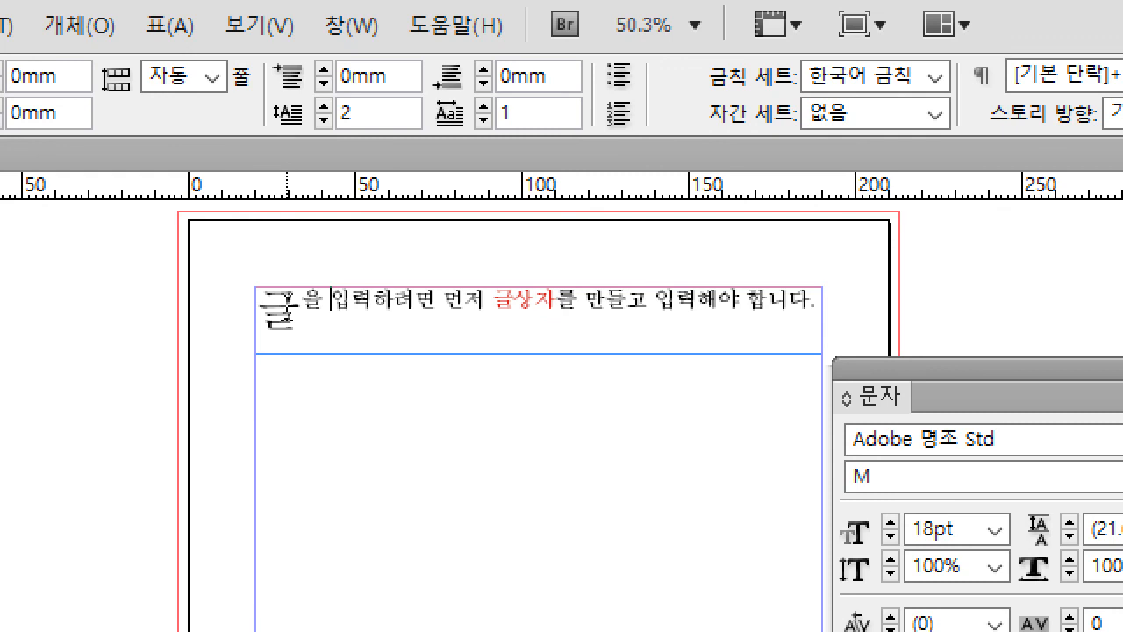
{"action": "left_click", "coordinate": [346, 114]}
{"action": "type", "text": "2"}
{"action": "left_click", "coordinate": [323, 106]}
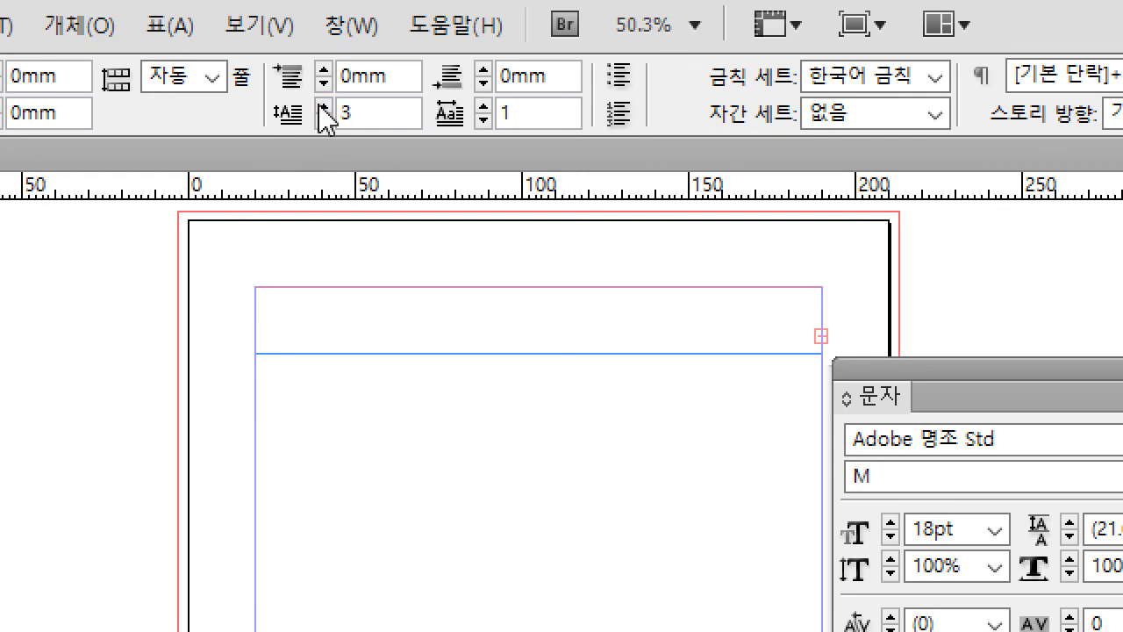
Remove the drop cap by reducing its height step by step to 0 lines.
{"action": "left_click", "coordinate": [321, 124]}
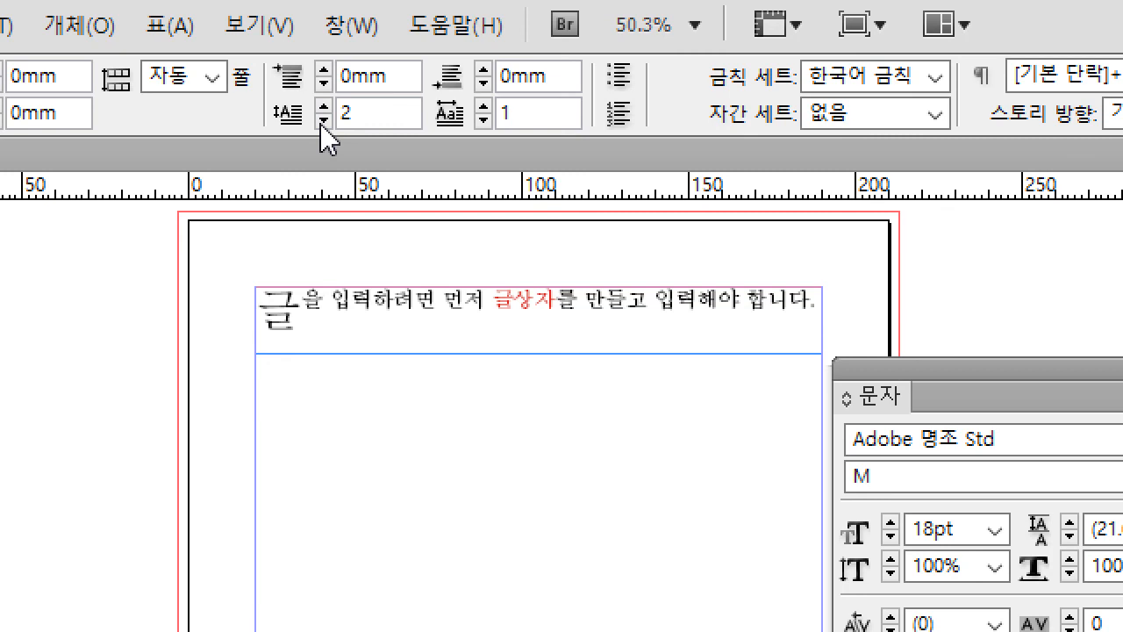
{"action": "left_click", "coordinate": [320, 124]}
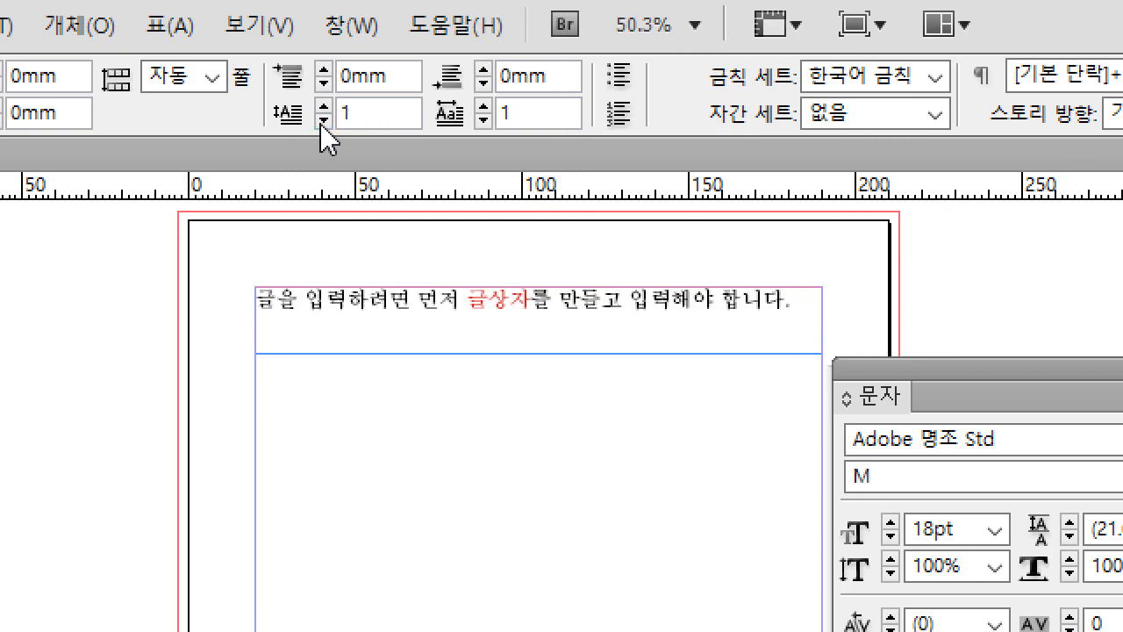
{"action": "left_click", "coordinate": [320, 123]}
Apply a two-line drop cap to the sentence again and extend it to four characters.
{"action": "left_click", "coordinate": [324, 104]}
{"action": "left_click", "coordinate": [324, 104]}
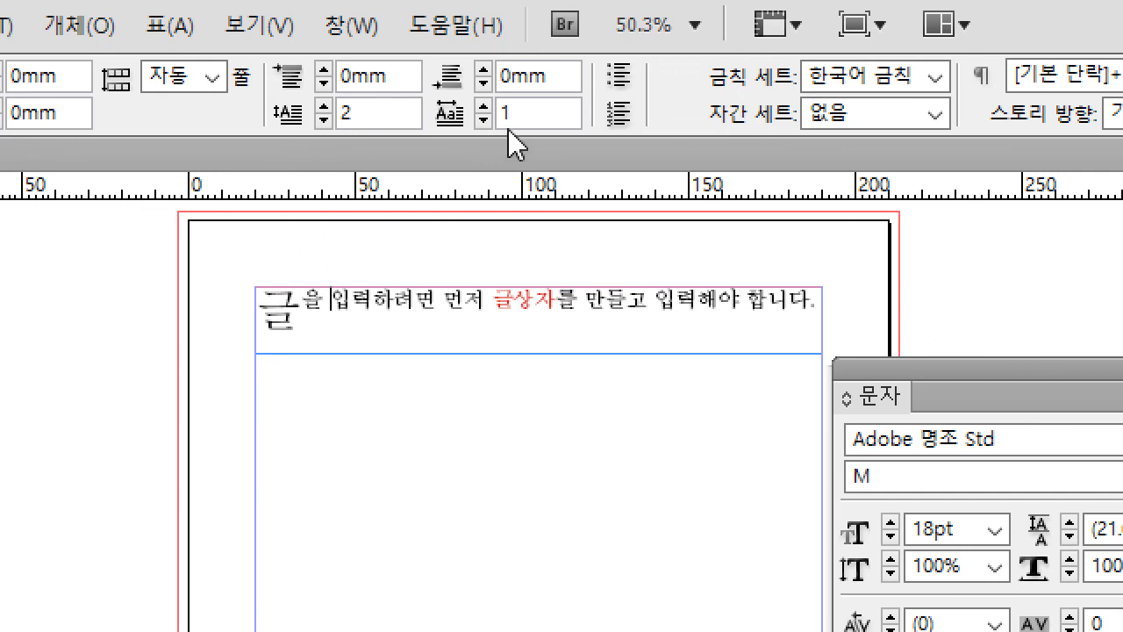
{"action": "left_click", "coordinate": [484, 107]}
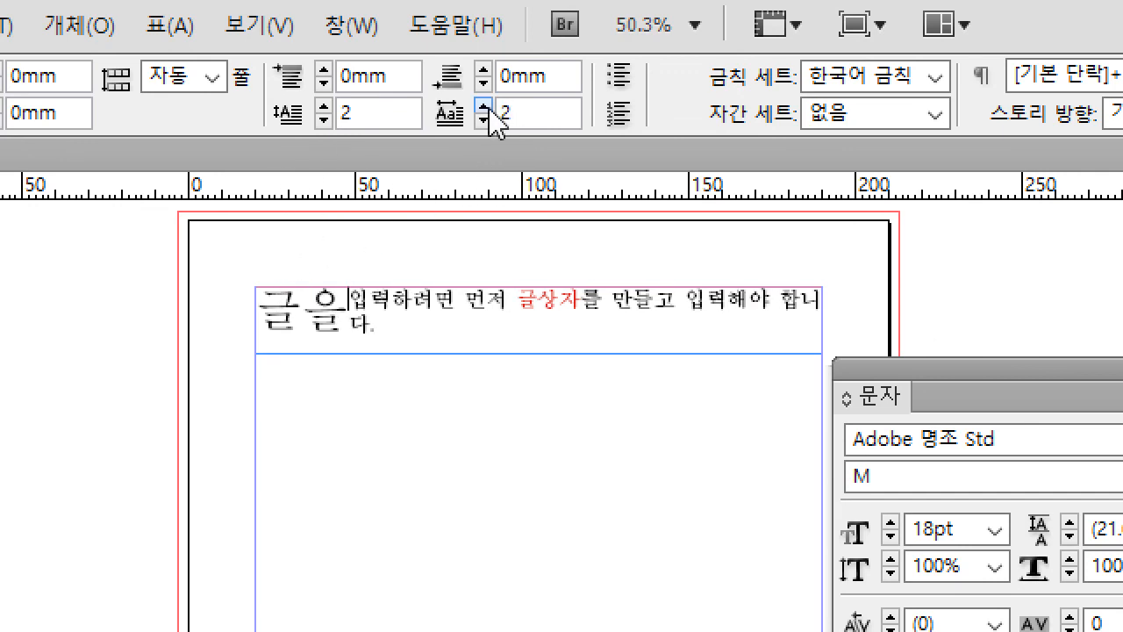
{"action": "left_click", "coordinate": [484, 106]}
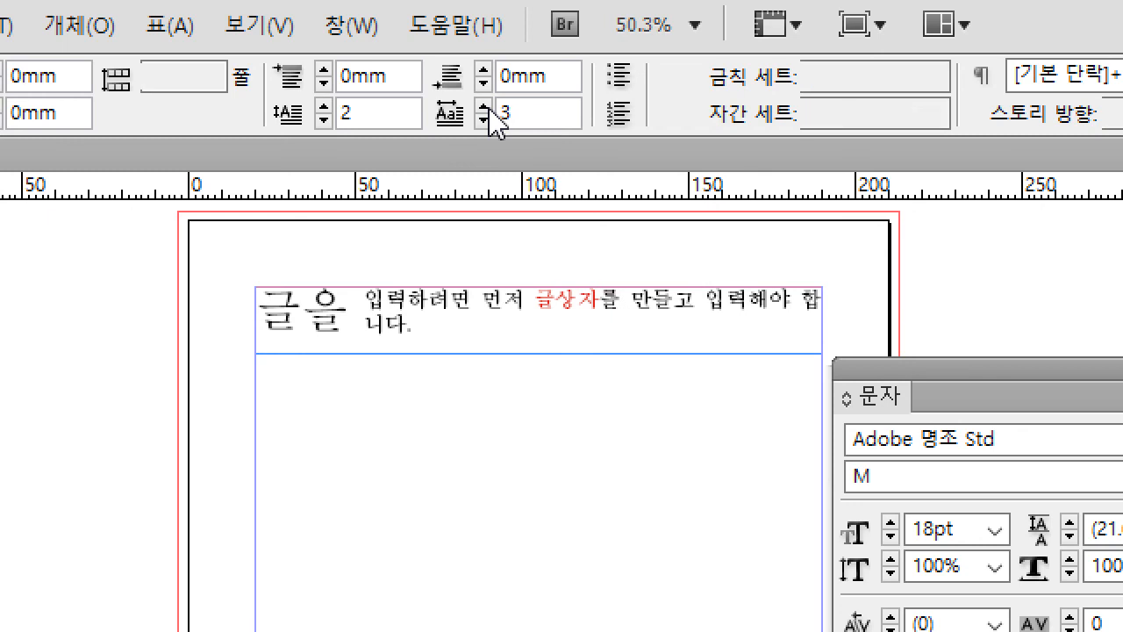
{"action": "left_click", "coordinate": [484, 106]}
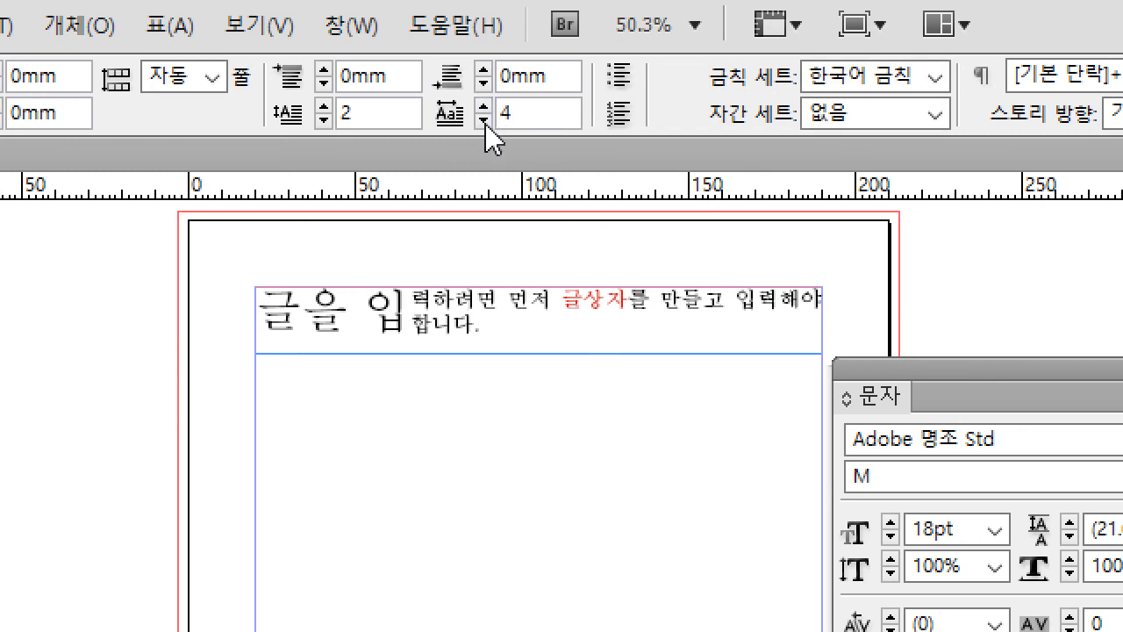
Reduce the drop cap to one character and remove it by setting its line count to 0.
{"action": "left_click", "coordinate": [486, 124]}
{"action": "left_click", "coordinate": [485, 124]}
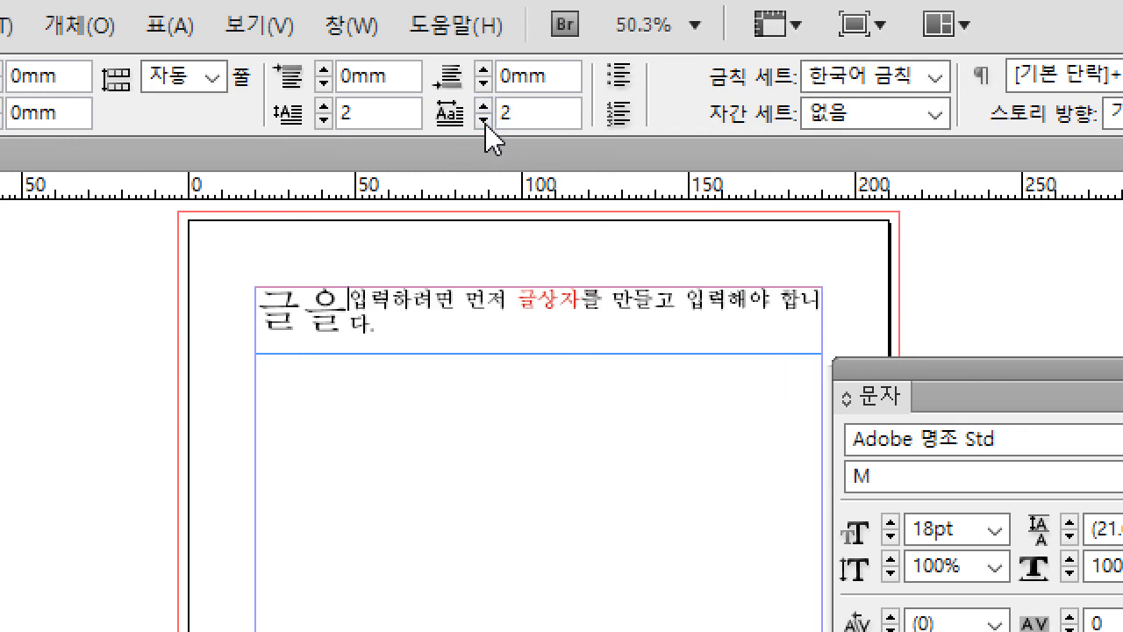
{"action": "left_click", "coordinate": [485, 123]}
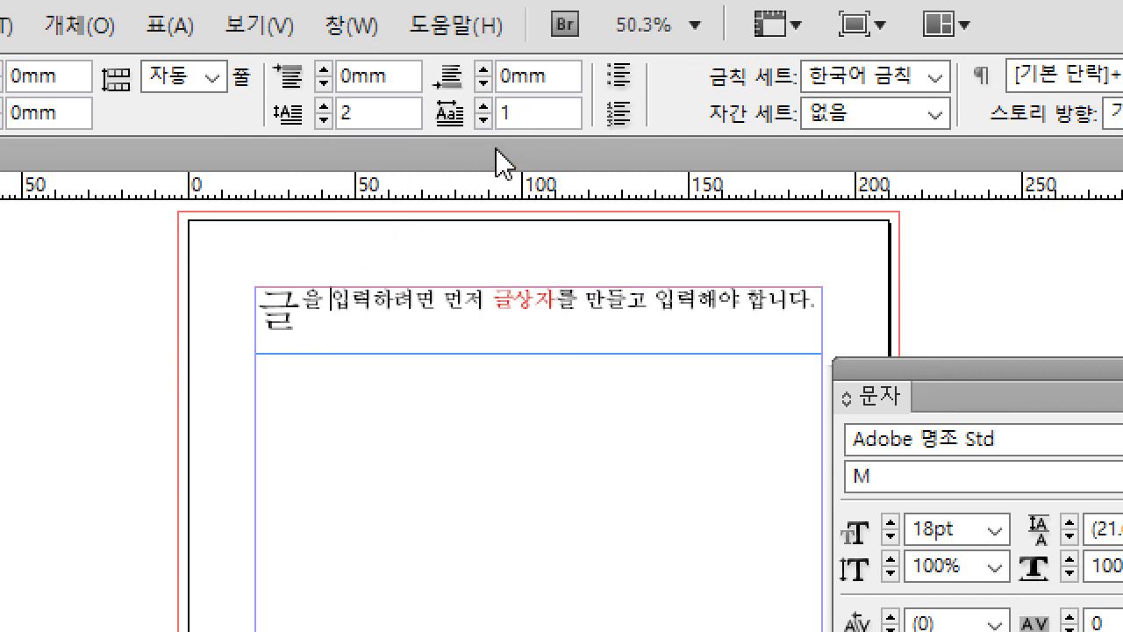
{"action": "left_click", "coordinate": [325, 119]}
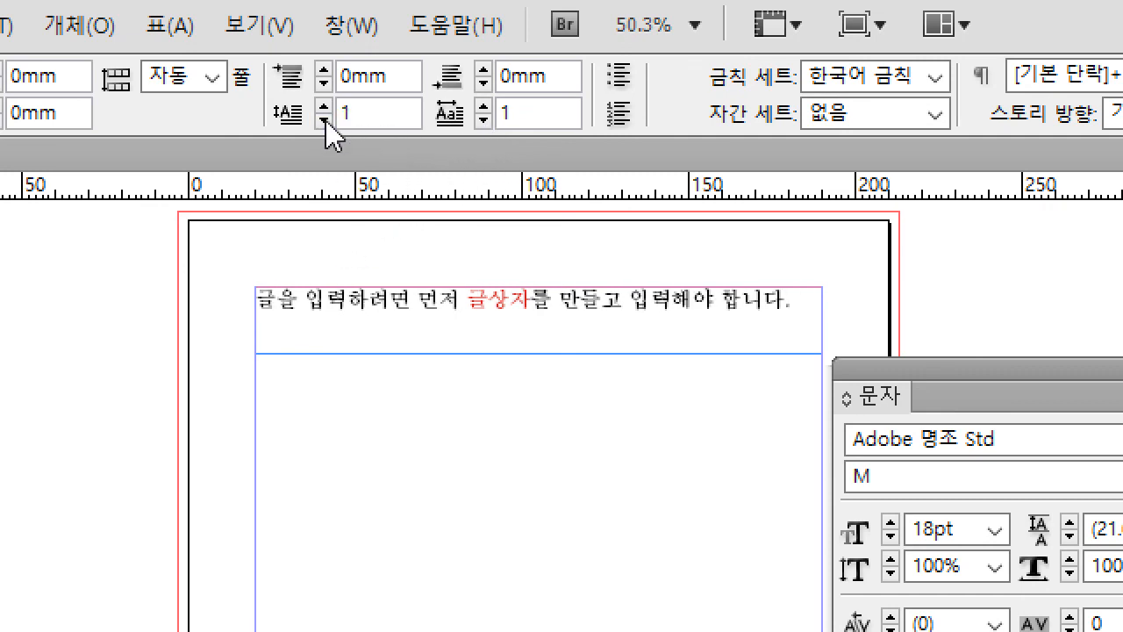
{"action": "left_click", "coordinate": [325, 119]}
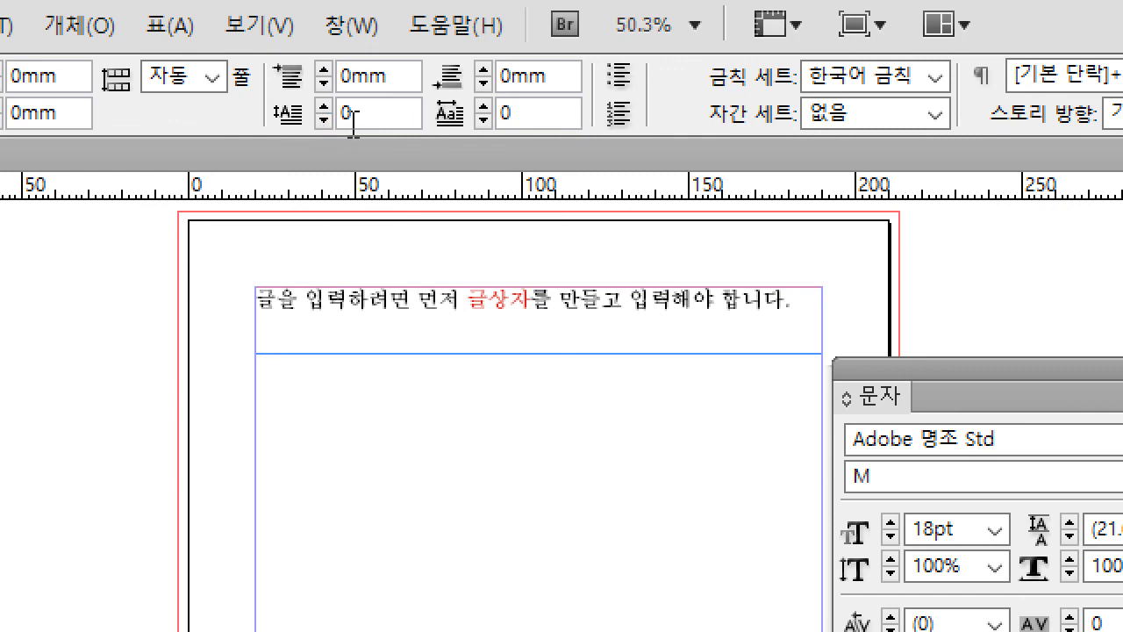